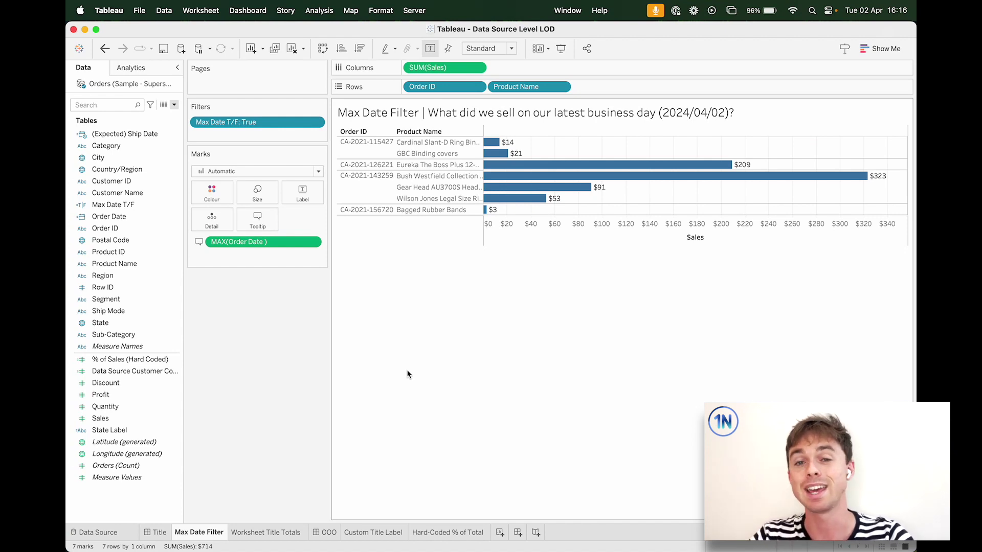
Open the Max Date T/F calculation in the formula editor.
click(253, 127)
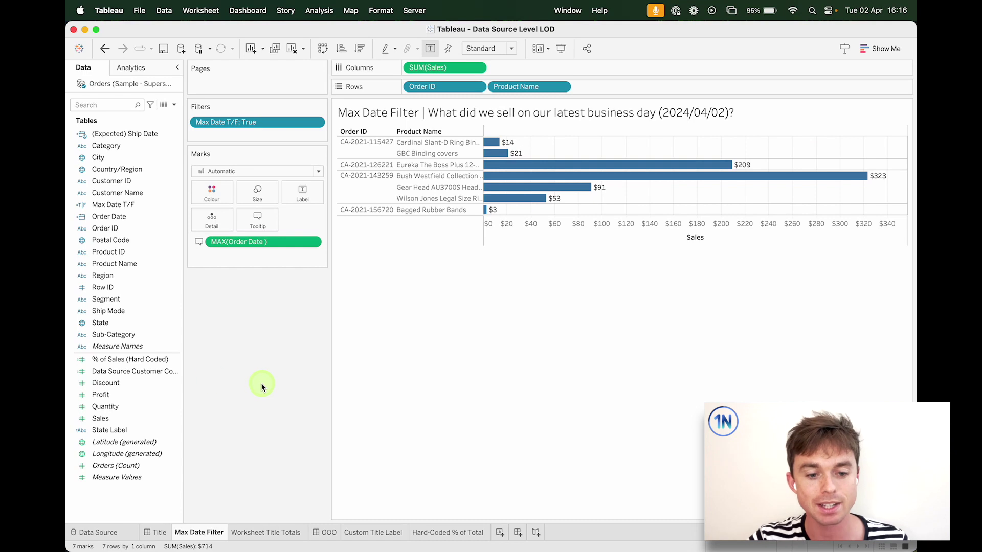
click(156, 372)
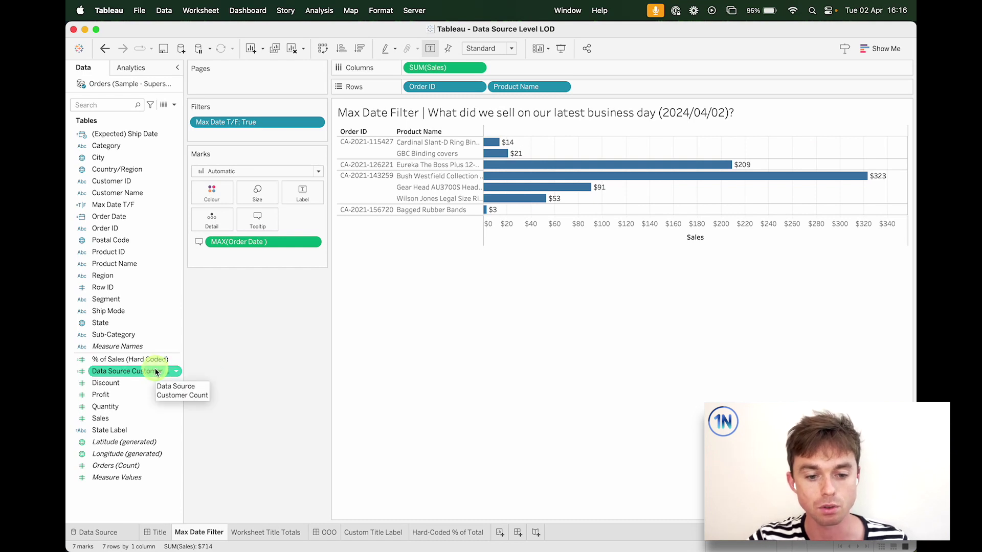
click(198, 381)
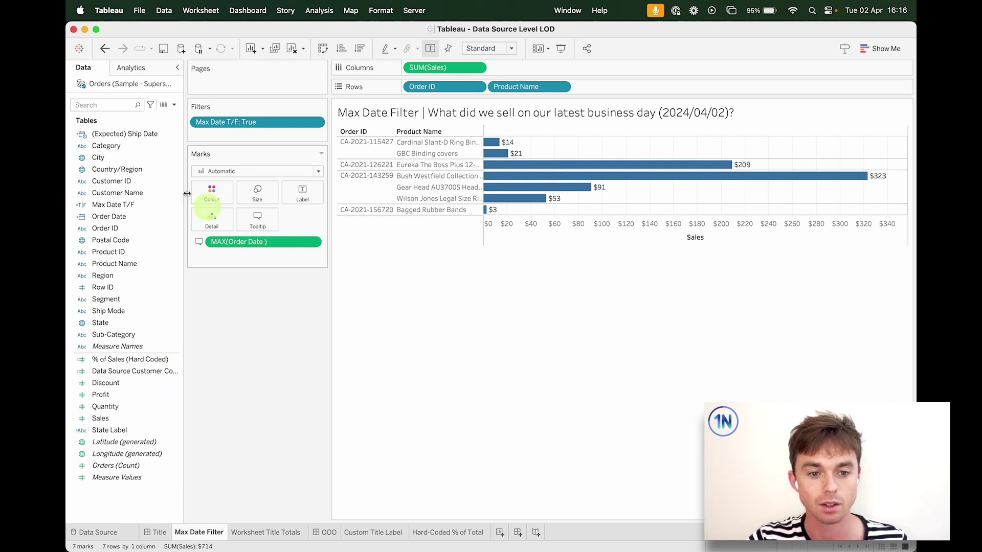
click(132, 204)
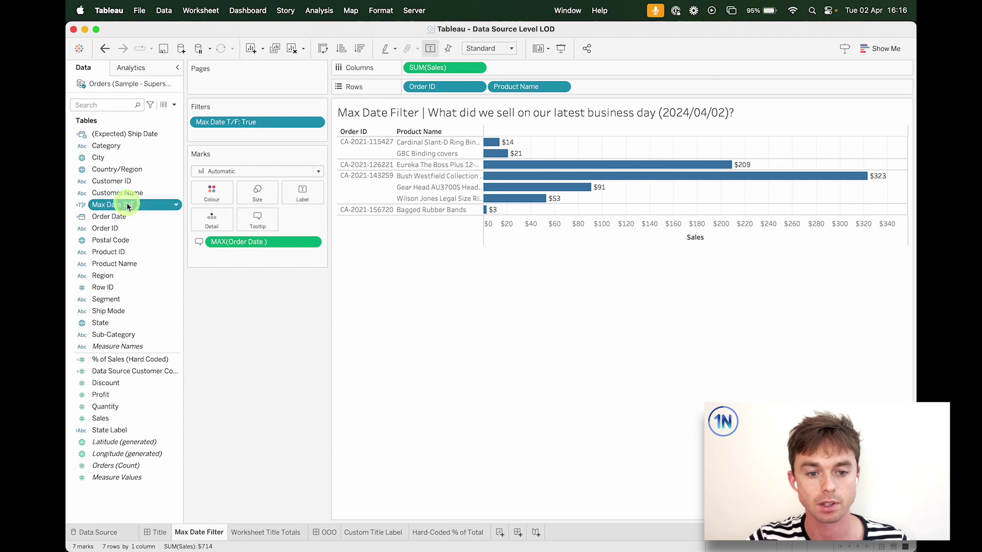
right_click(128, 206)
click(148, 264)
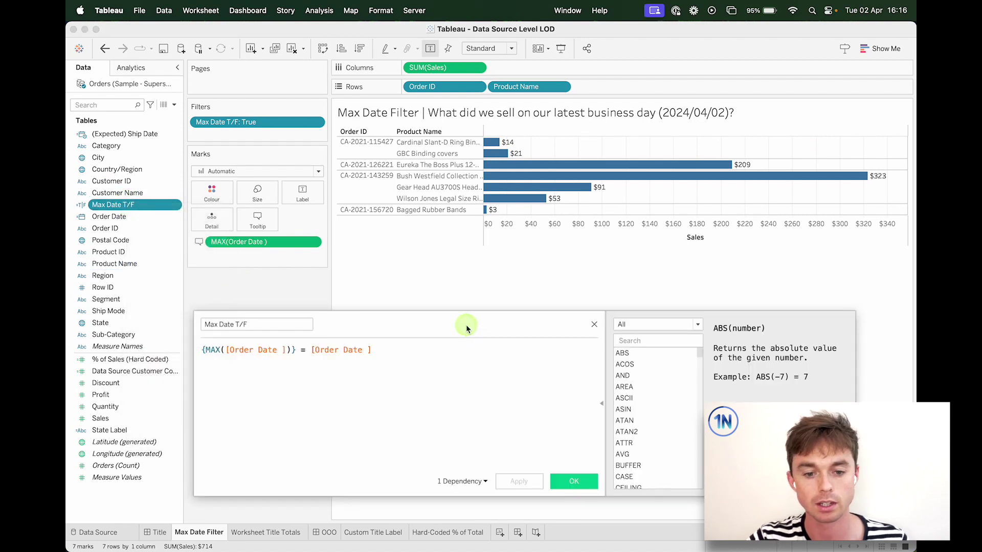
drag(465, 325, 465, 272)
Add spaces inside the braces so the formula reads { MAX([Order Date]) } = [Order Date], then save.
click(294, 298)
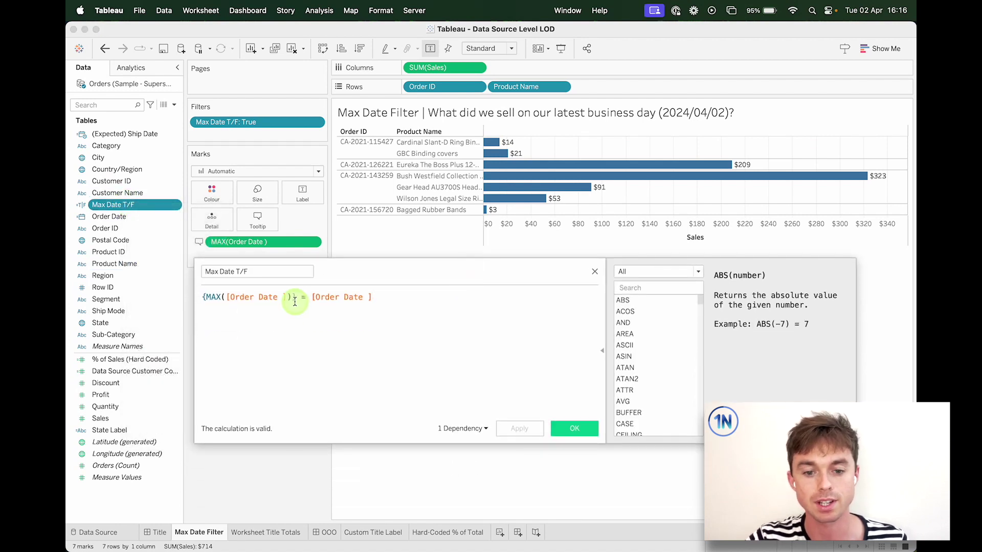
click(207, 298)
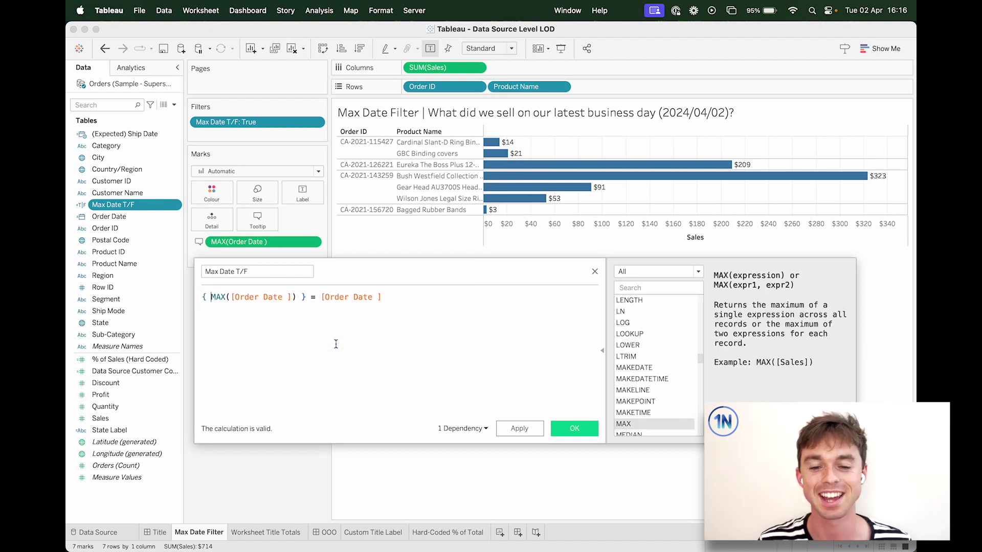
click(395, 326)
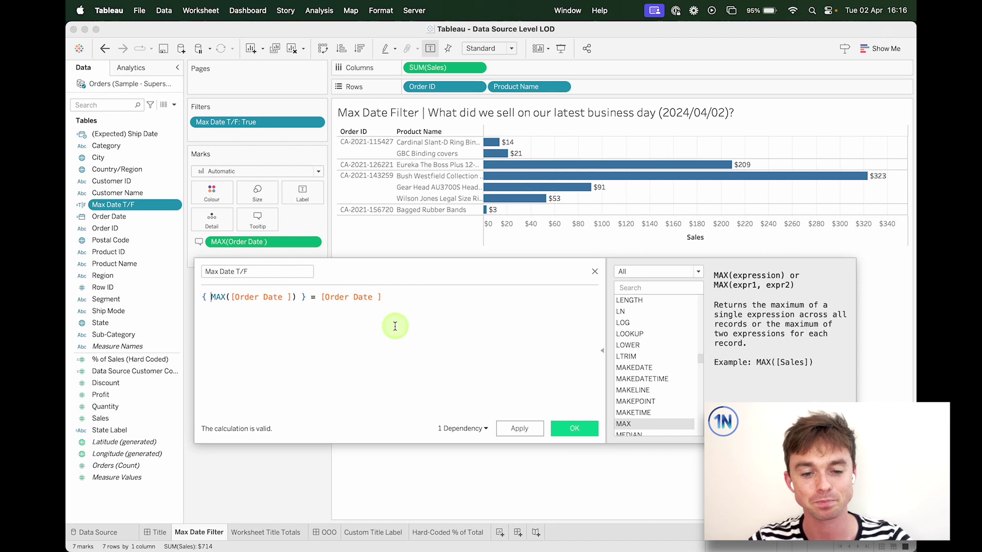
click(395, 326)
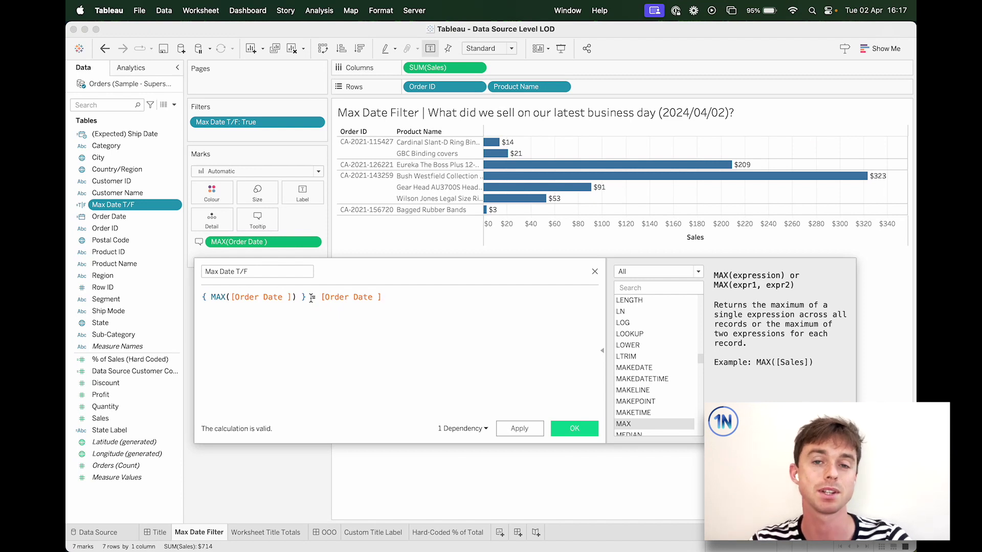
drag(319, 297, 471, 297)
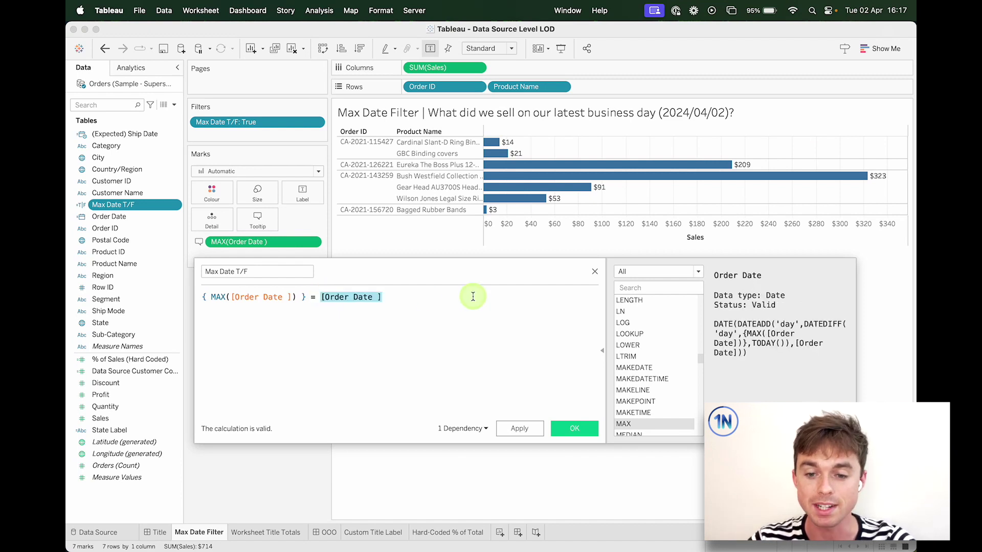
click(307, 298)
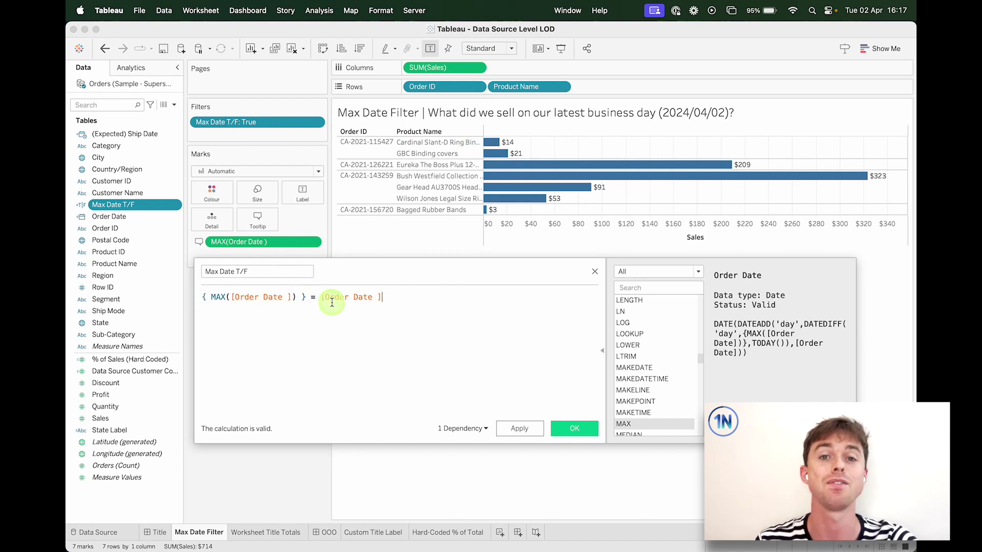
click(581, 430)
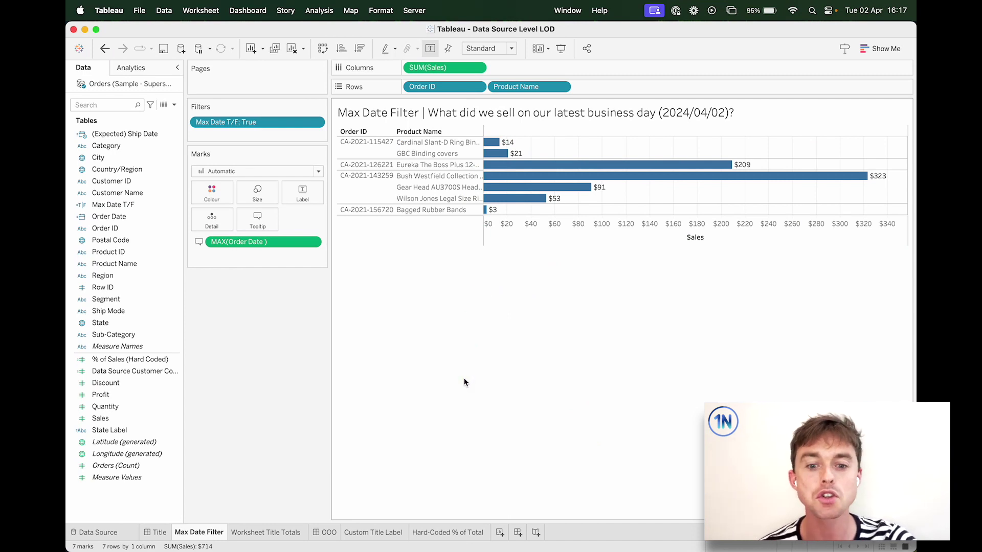
Switch to the Worksheet Title Totals sheet showing California sales by customer.
click(249, 524)
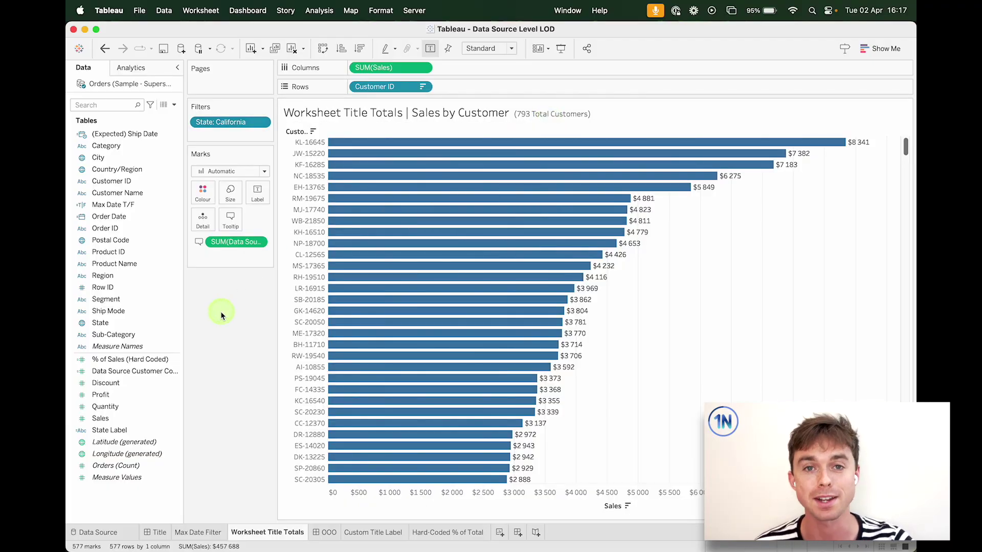
Create the calculated field COUNTD CUstomer ID with formula COUNTD([Customer ID]).
click(173, 105)
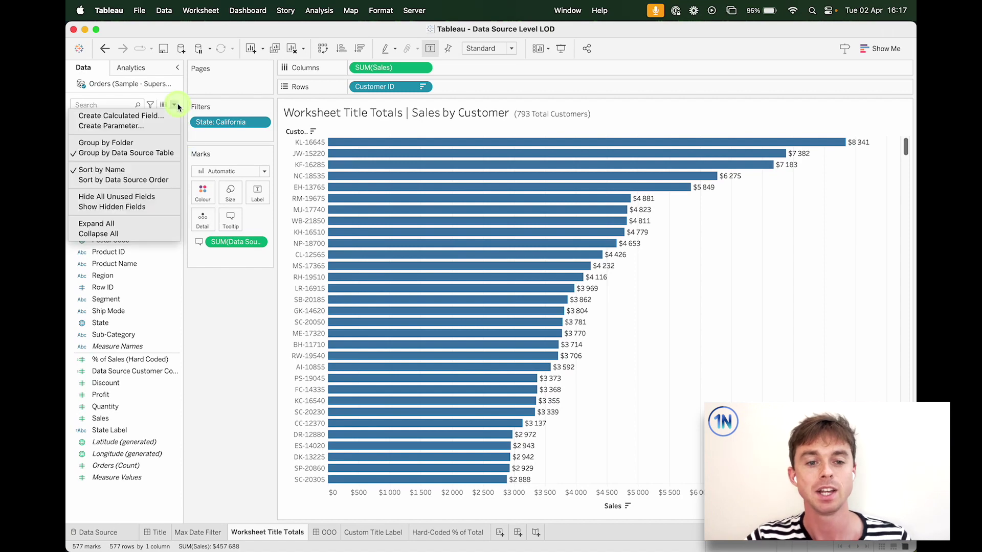
click(161, 116)
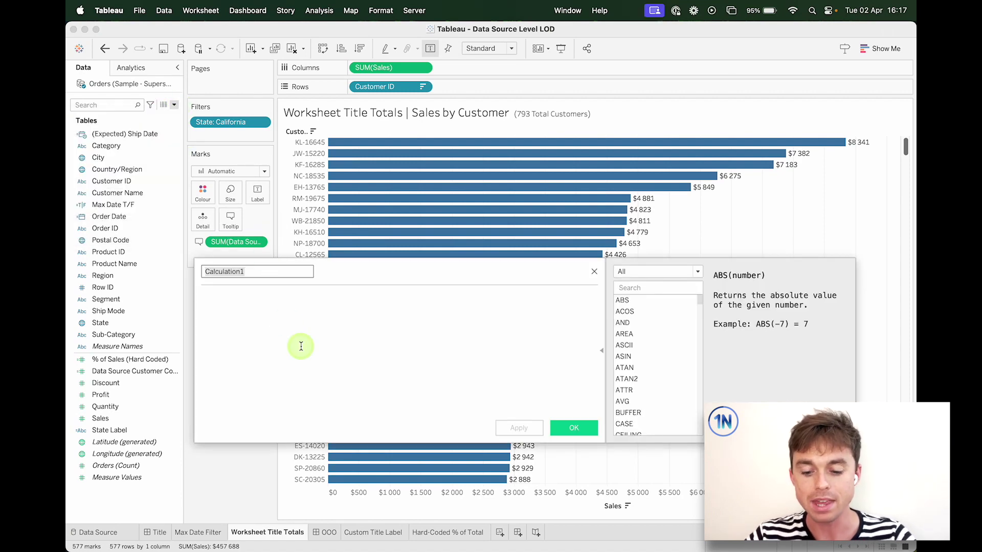
text(COUNTD CUst)
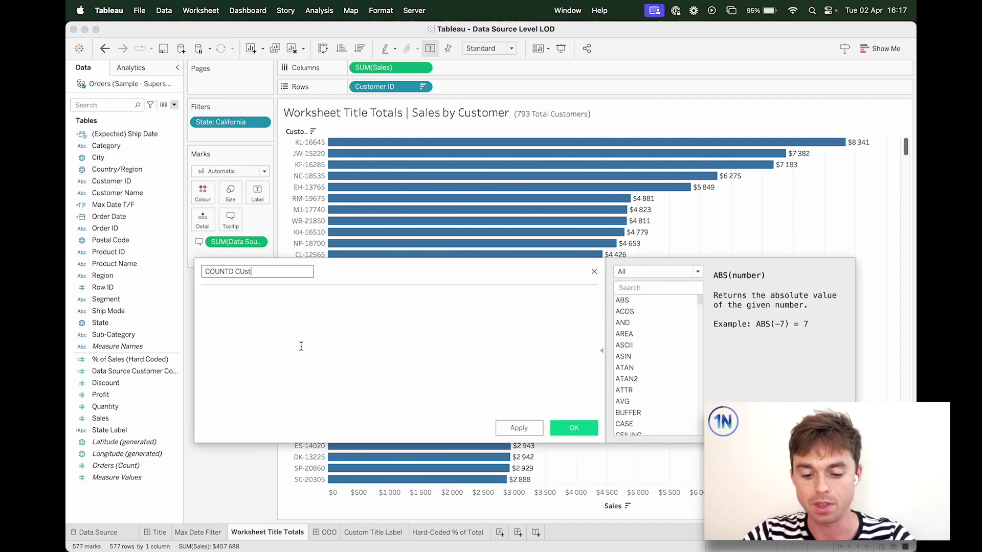
text(omer ID§)
key(Tab)
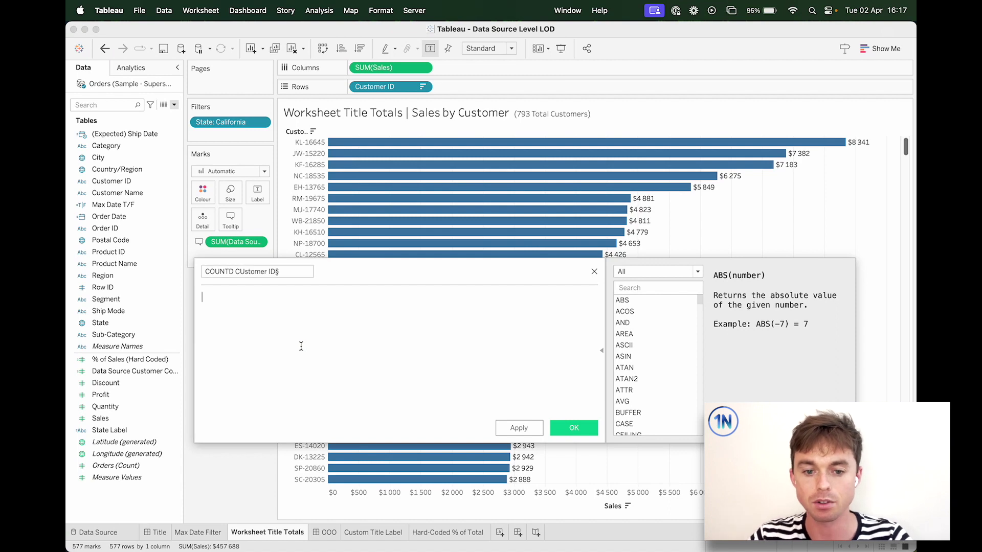
click(289, 276)
key(BackSpace)
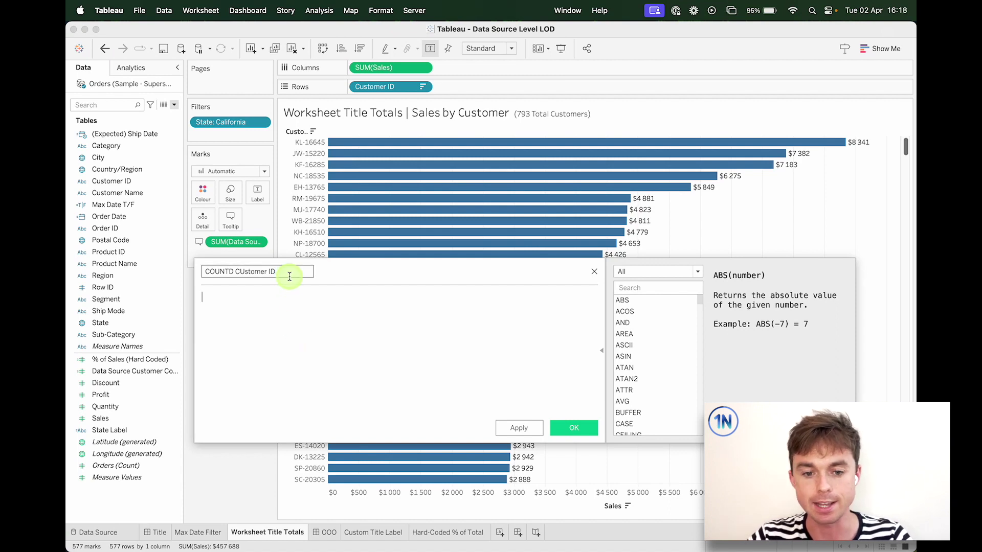
key(Tab)
text(COUNTD([Cu)
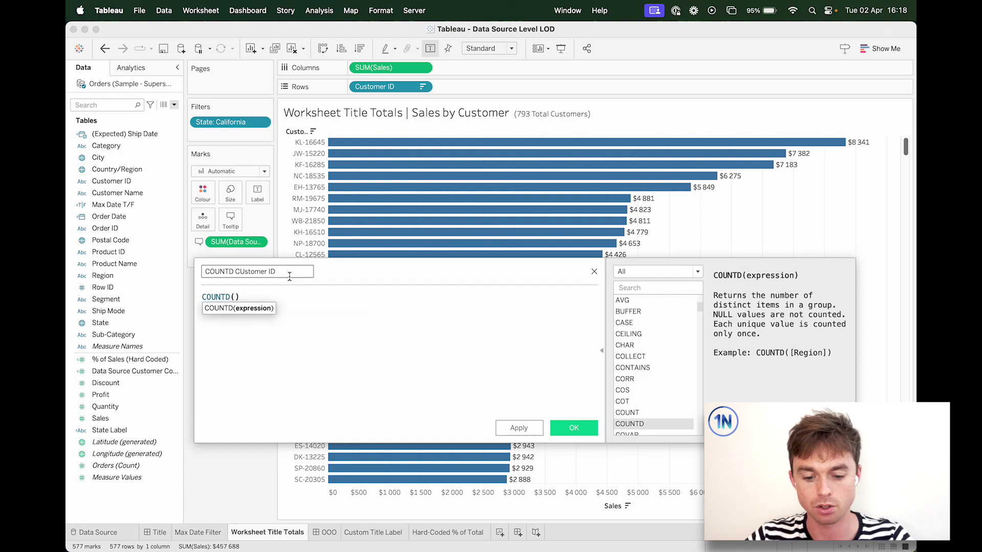
text(st)
key(Return)
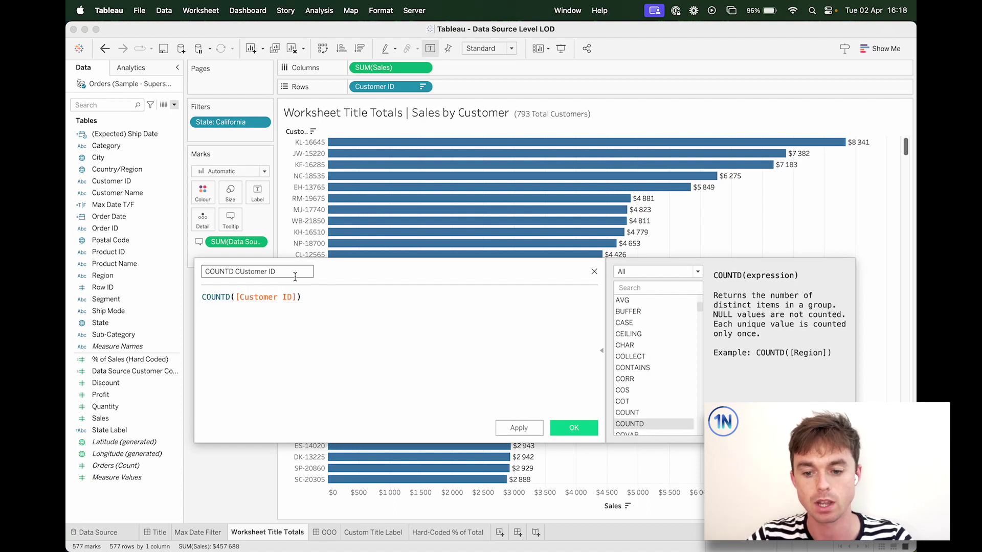
click(561, 423)
Put COUNTD CUstomer ID on Detail and insert its value in parentheses into the title.
drag(123, 371, 196, 225)
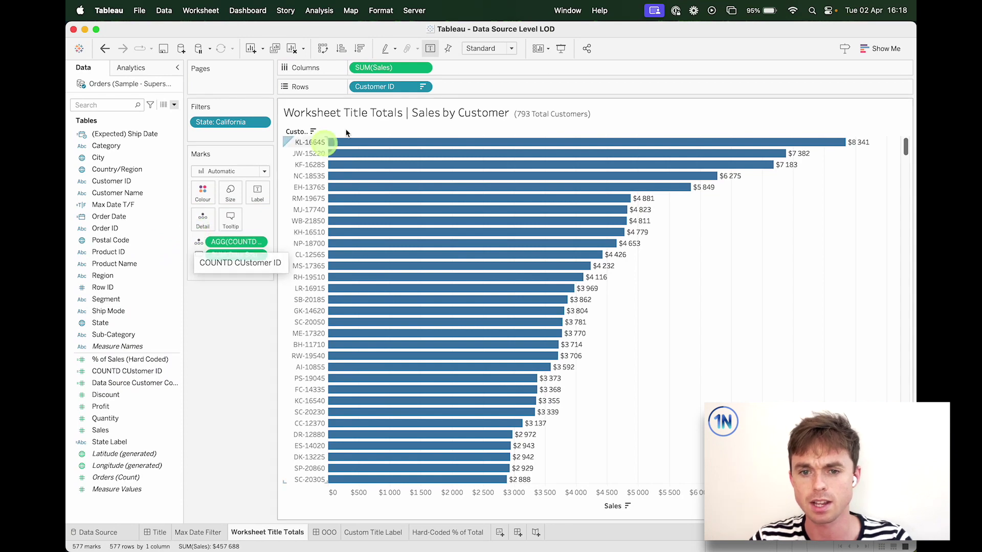
click(477, 115)
double_click(474, 119)
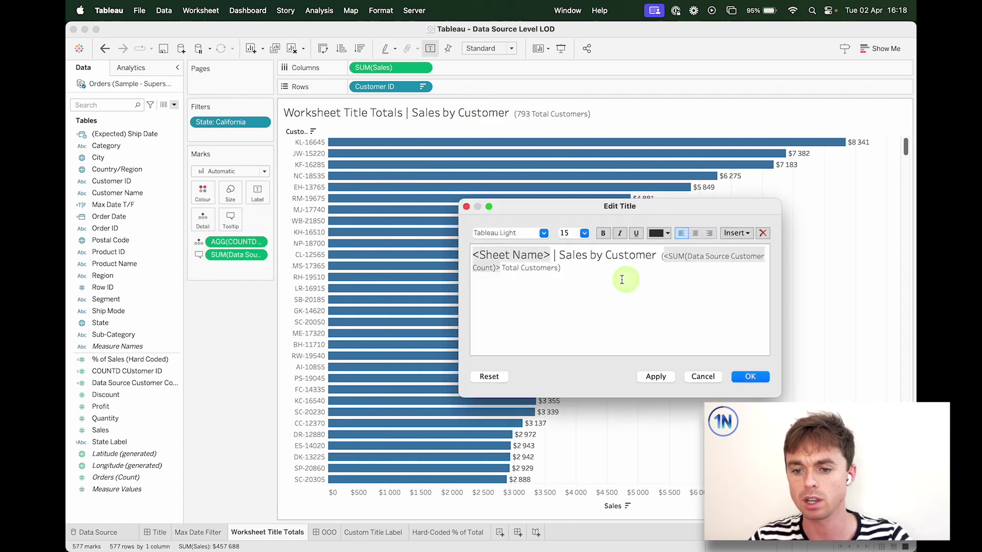
text(()
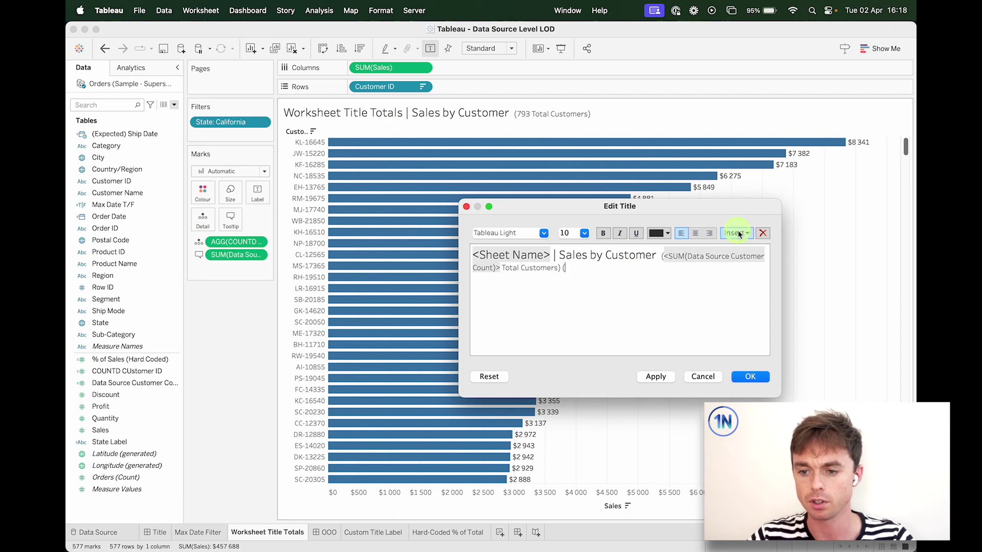
click(736, 233)
click(759, 381)
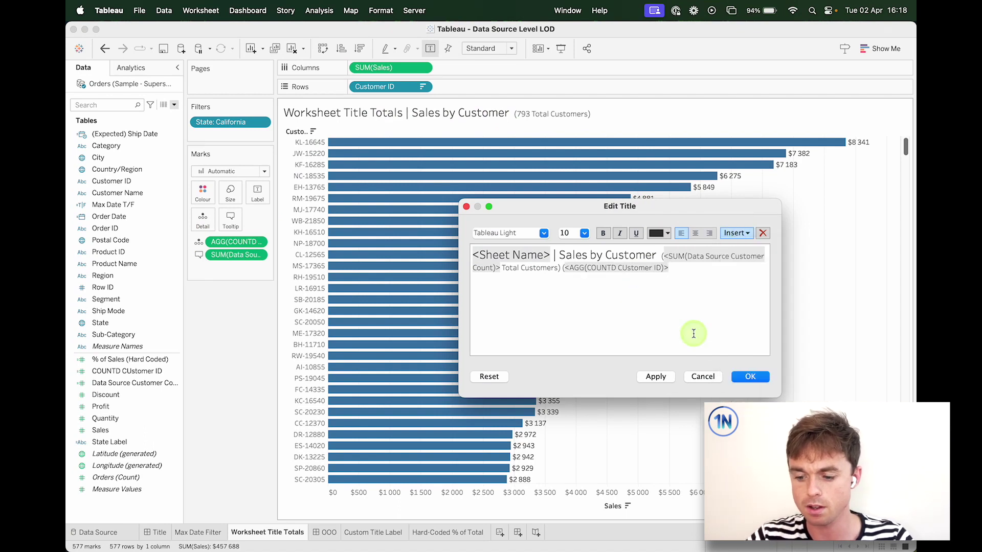
click(750, 376)
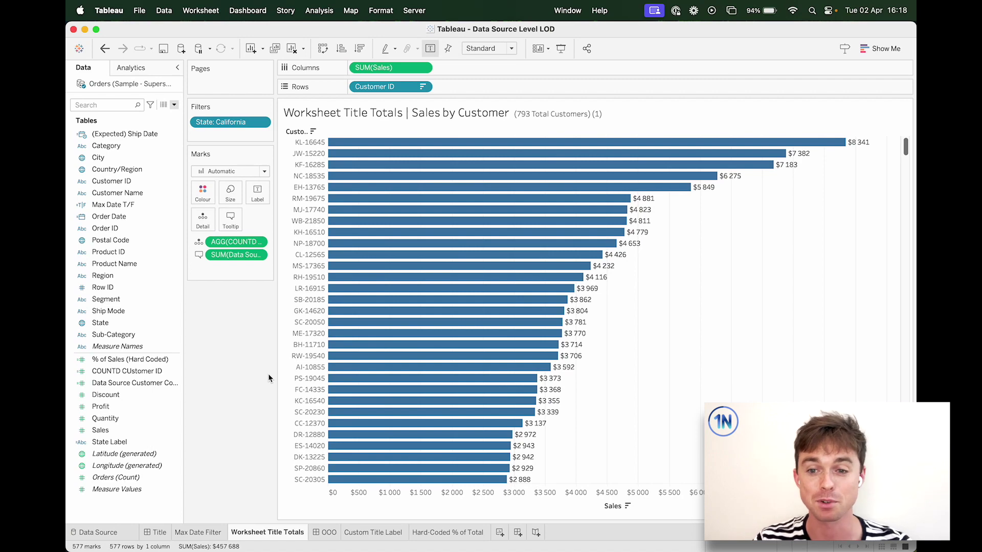
right_click(148, 383)
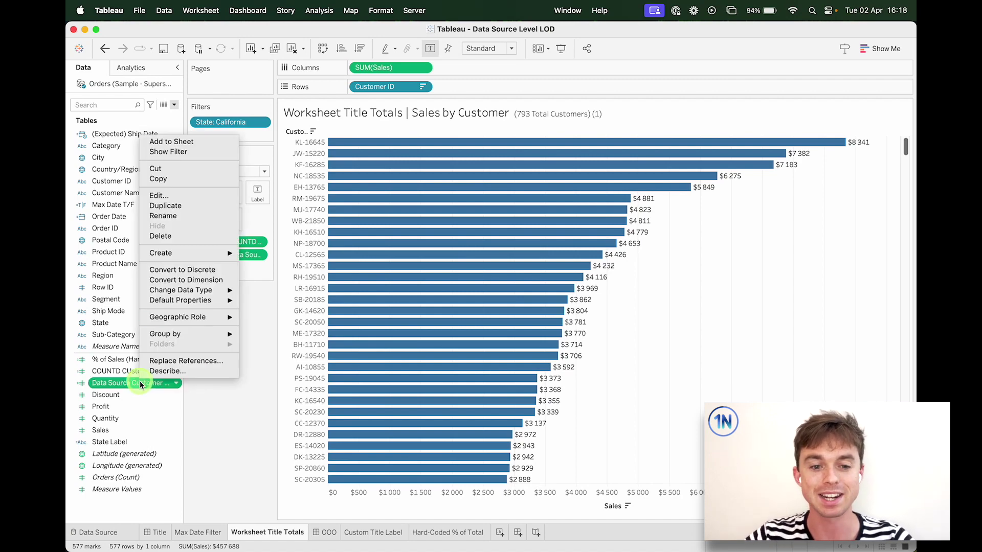
Review the Data Source Customer Count formula and save it.
click(175, 199)
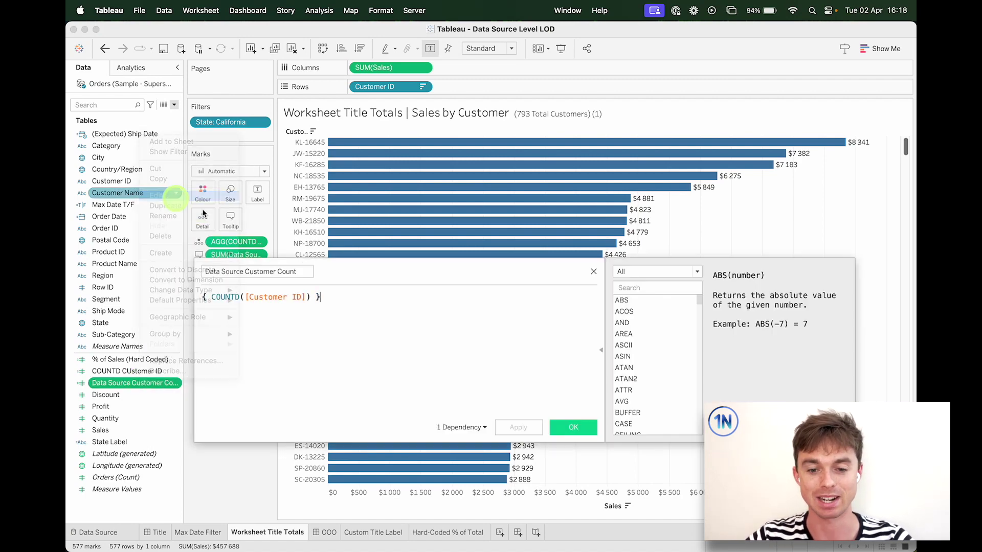
click(313, 298)
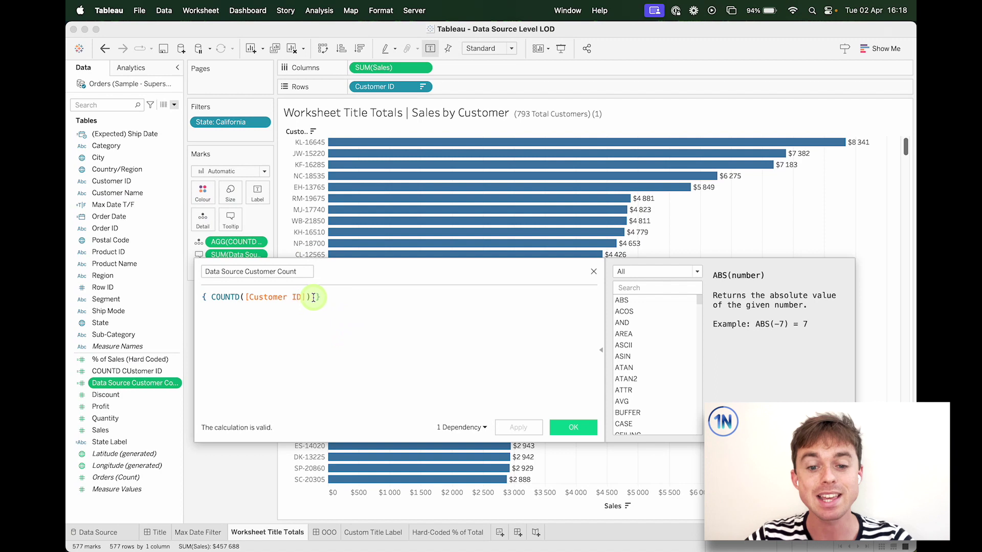
click(374, 298)
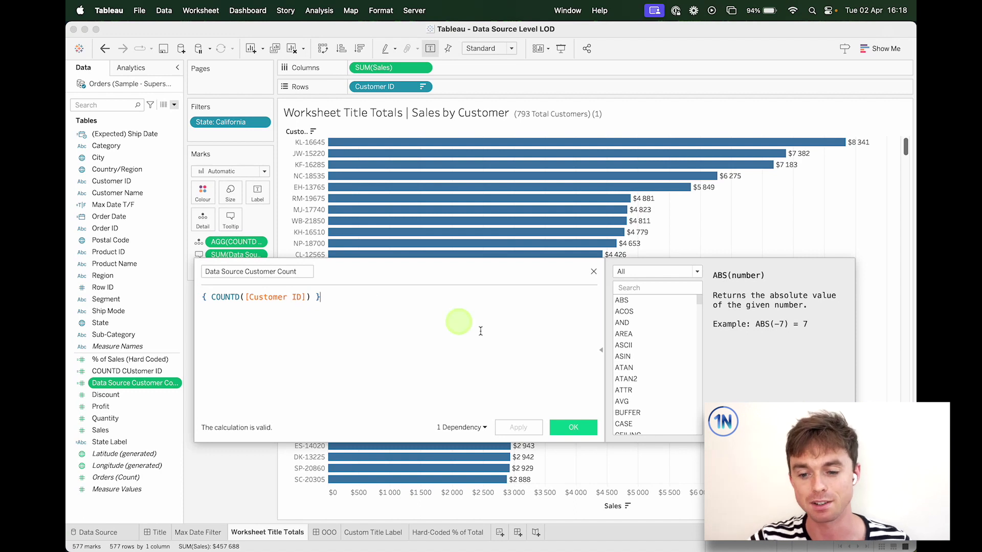
click(570, 427)
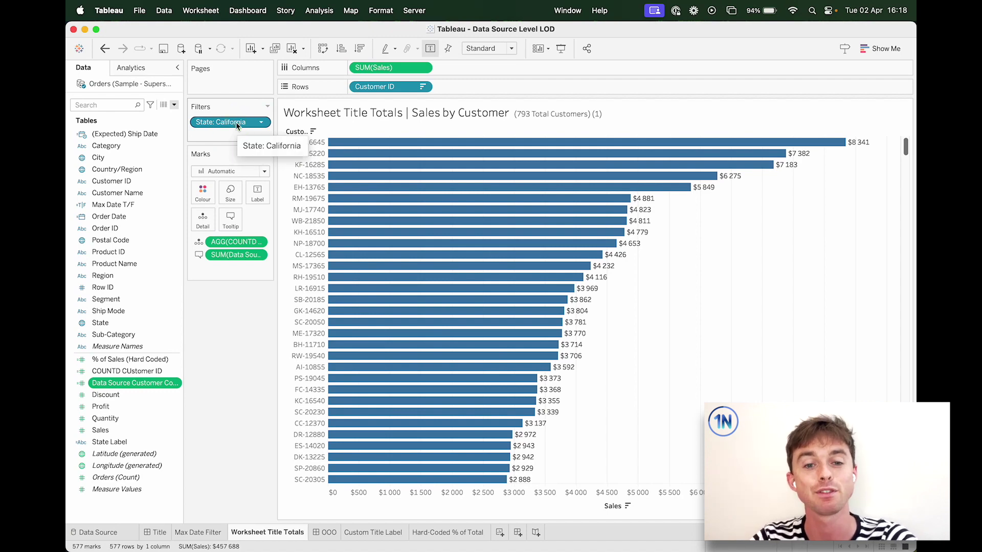
Draw an annotation arrow at the marks count, clear it, and show the OOO dashboard.
key(ctrl+shift+a)
drag(247, 326, 100, 545)
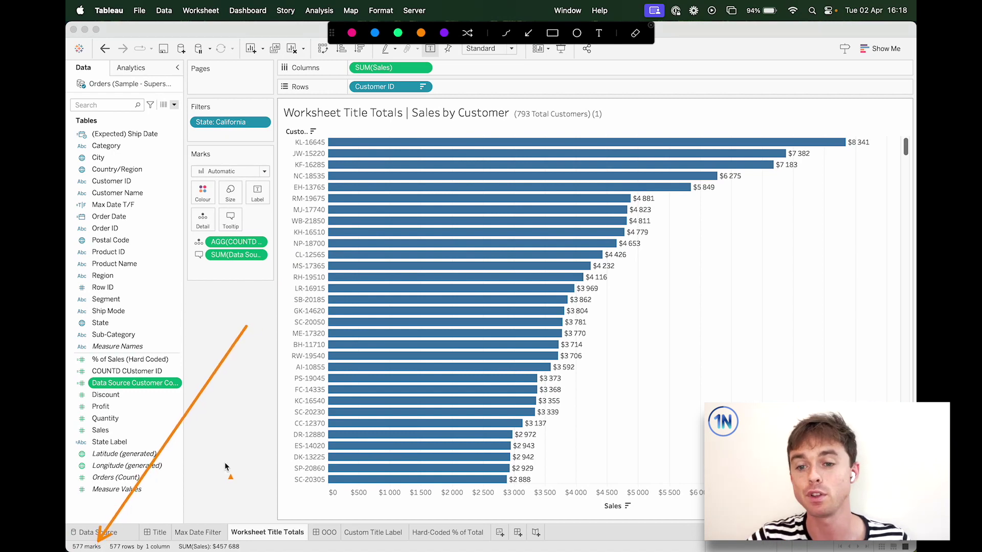
key(r)
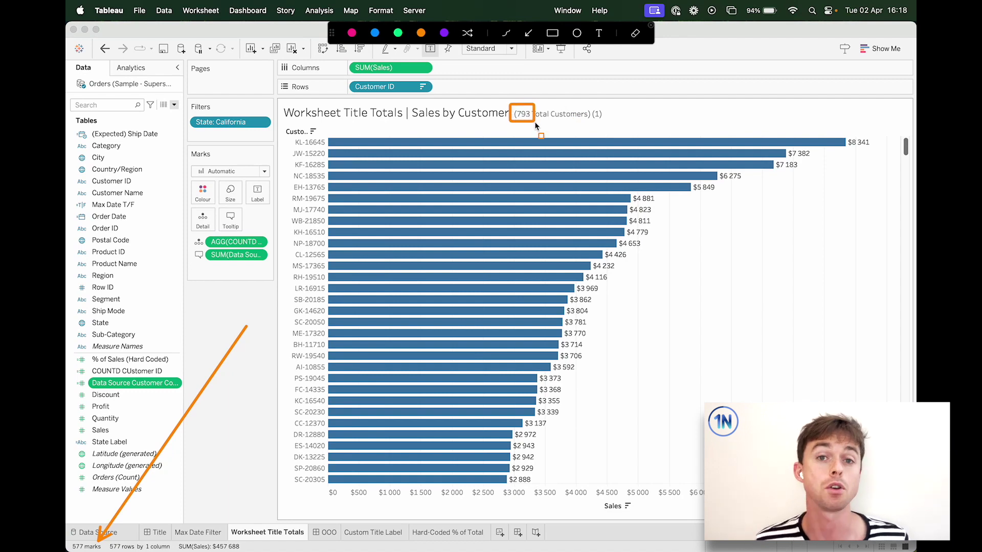
key(Escape)
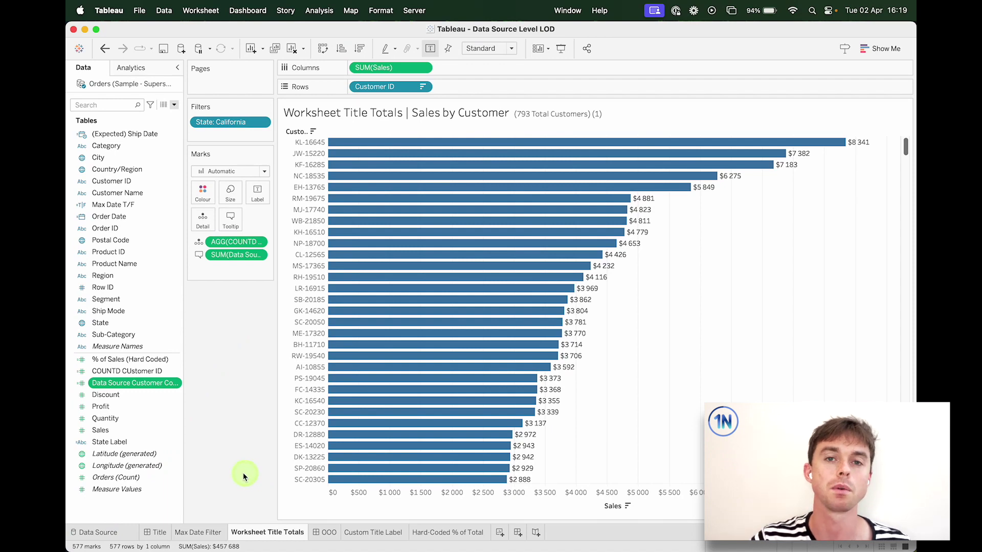
click(324, 532)
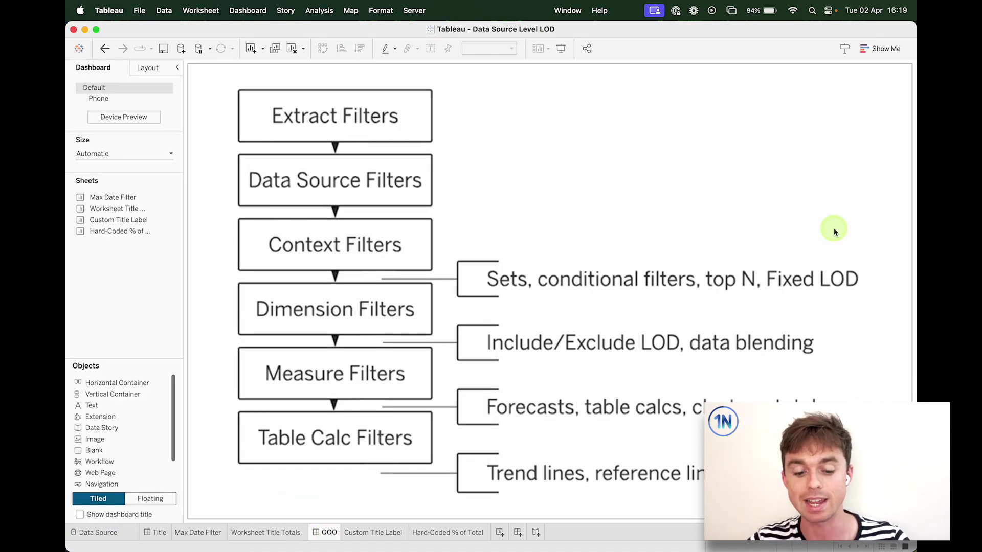
Annotate the diagram with boxes around Fixed LOD and Dimension Filters and a connecting arrow.
key(alt+shift+a)
drag(757, 257, 868, 297)
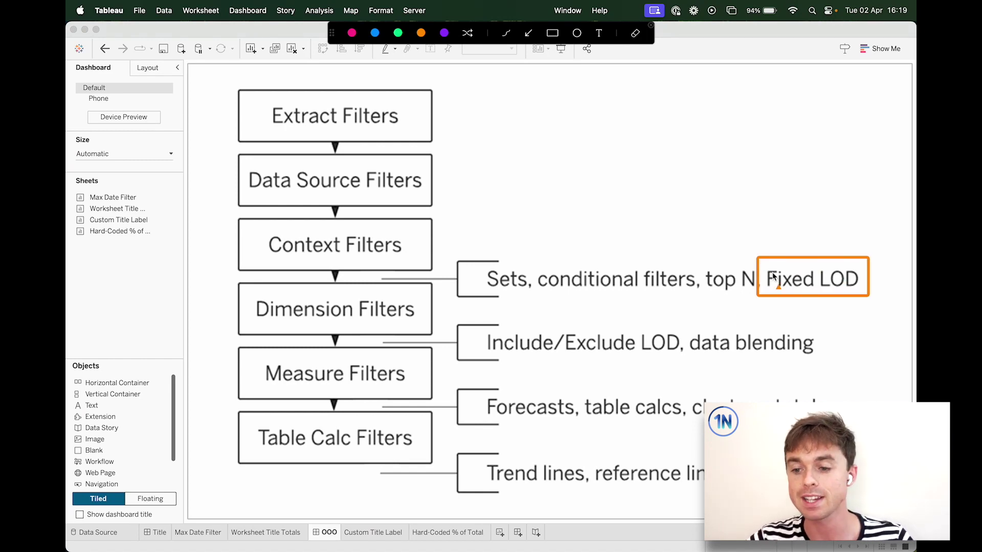
drag(758, 278, 394, 280)
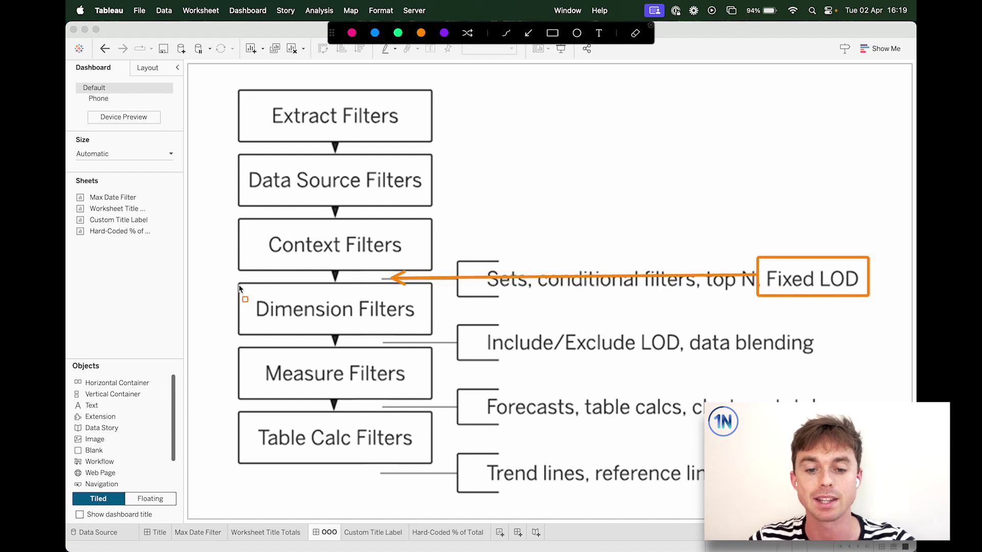
mouse_move(239, 285)
mouse_down()
mouse_move(443, 348)
mouse_move(430, 333)
mouse_up()
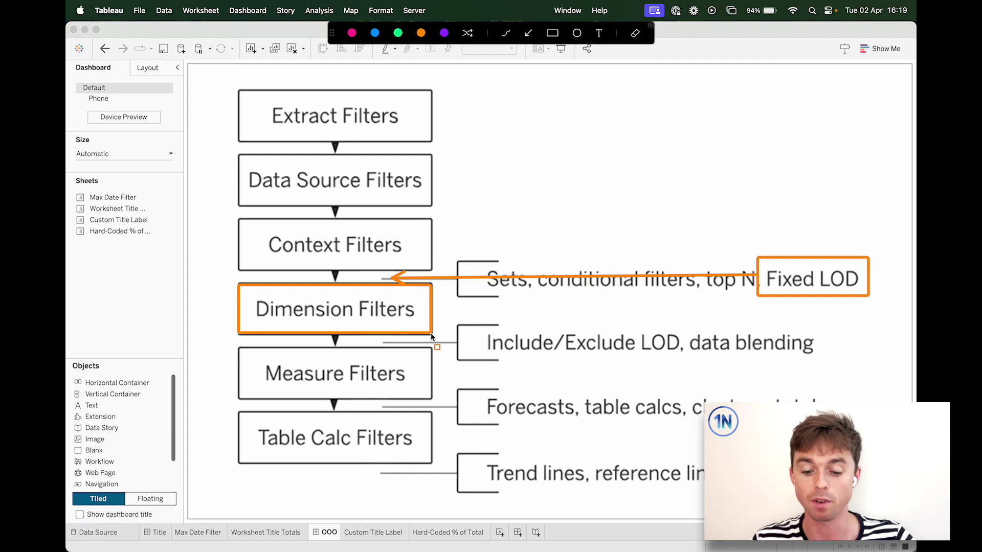
key(Escape)
Draw an arrow from Dimension Filters up to Context Filters, then return to Worksheet Title Totals.
key(super+shift+a)
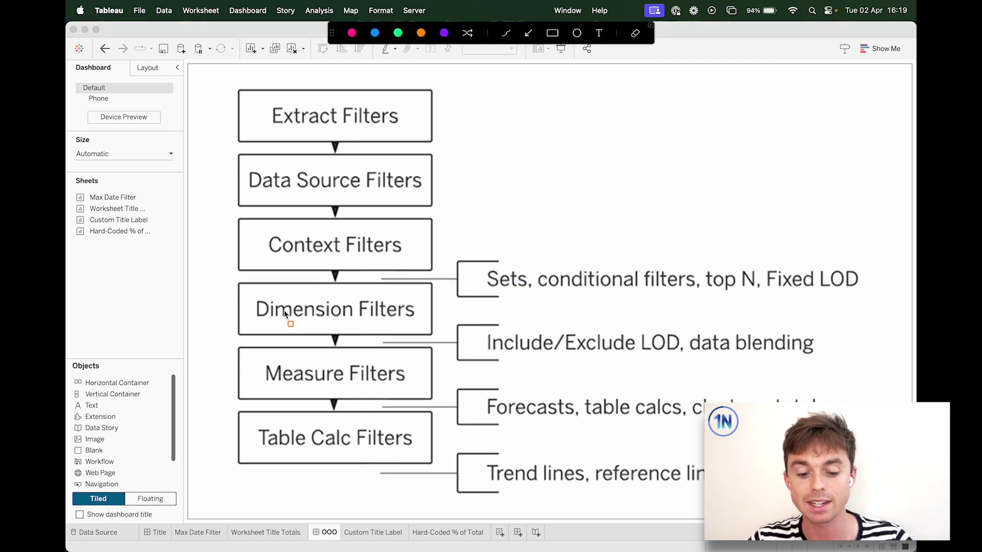
drag(254, 322, 254, 238)
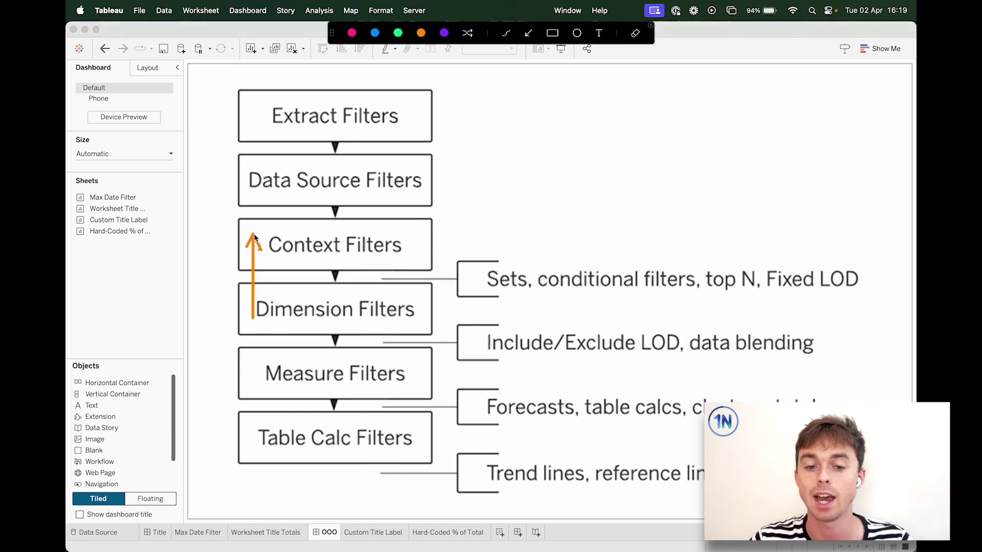
key(Escape)
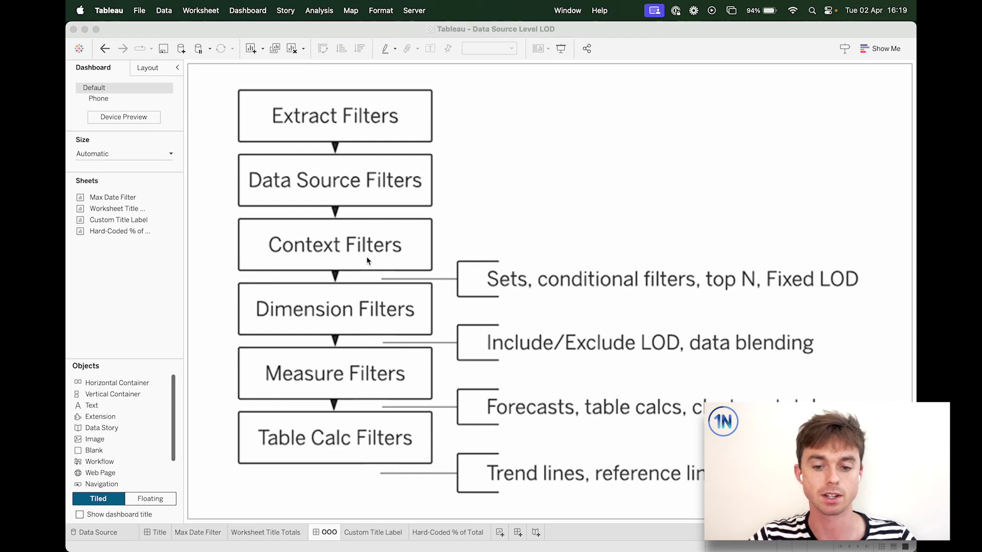
click(281, 532)
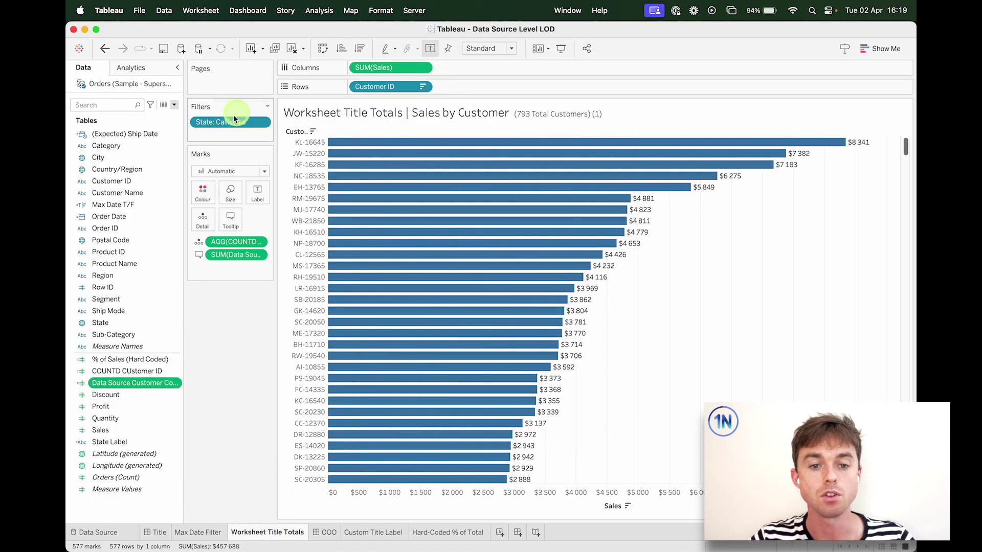
Make State: California a context filter, then move to the Custom Title Label sheet.
right_click(222, 125)
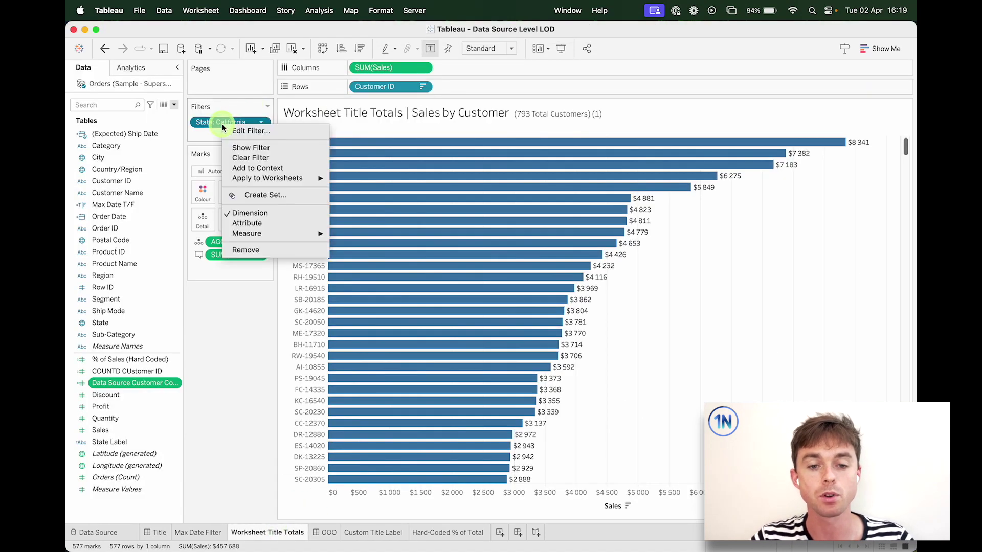
click(258, 168)
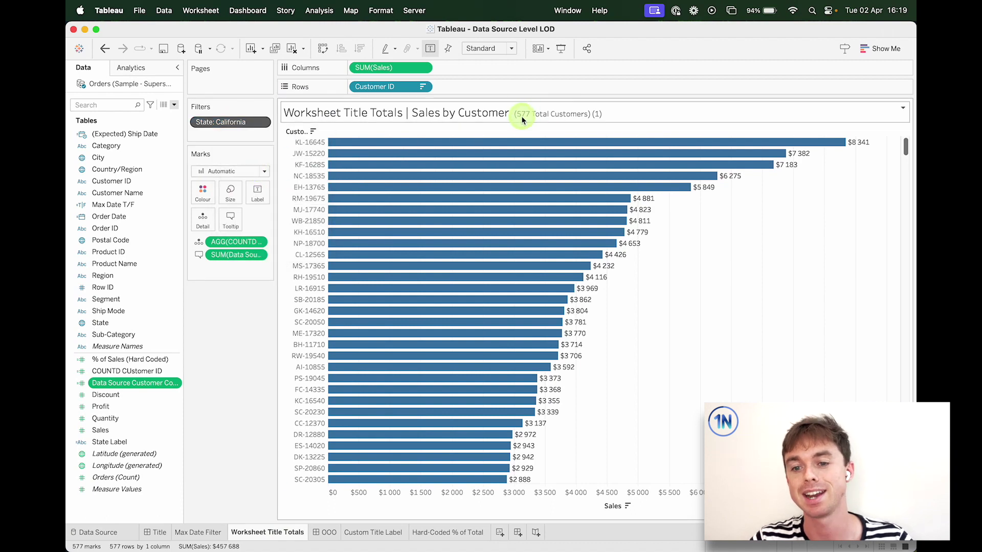
click(241, 368)
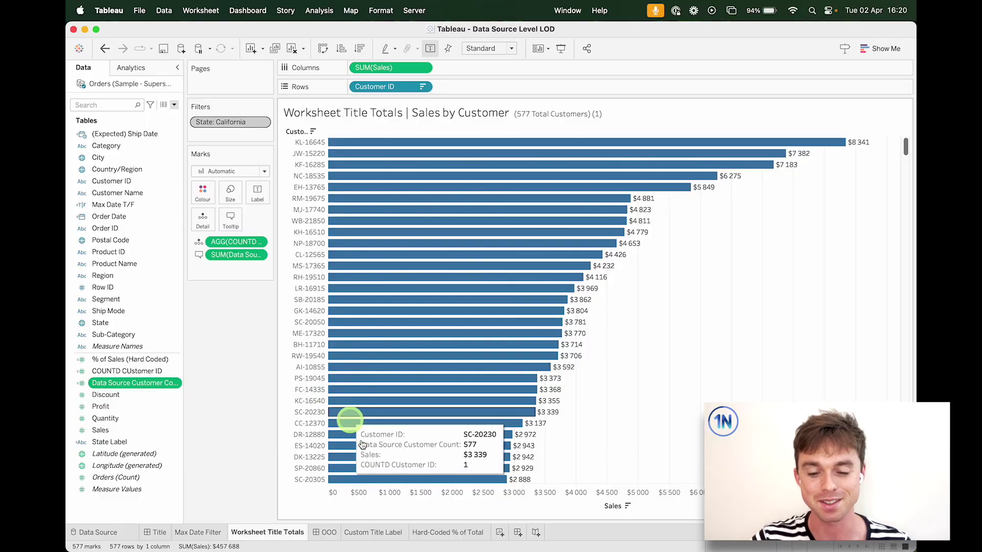
click(358, 533)
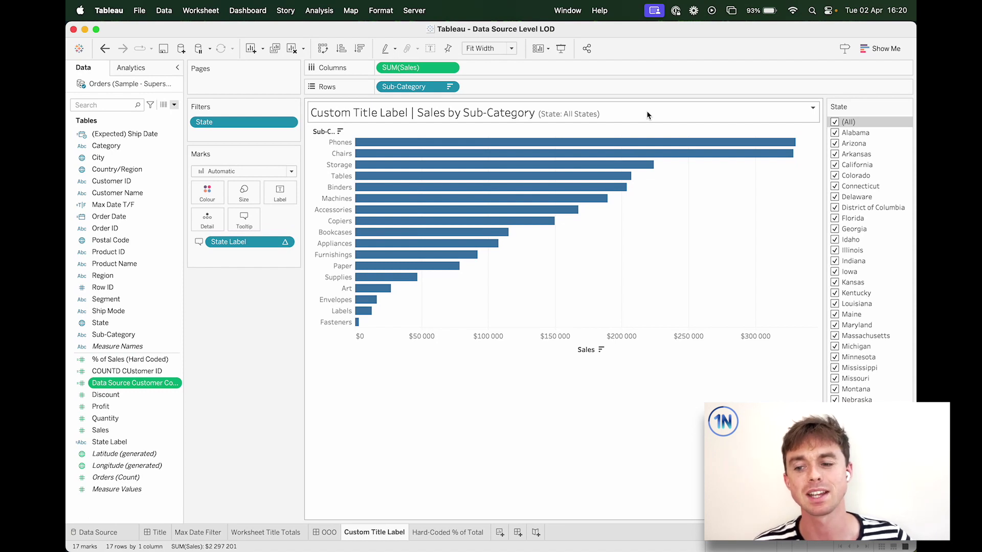
Add State to the Custom Title Label chart's marks as detail.
click(129, 302)
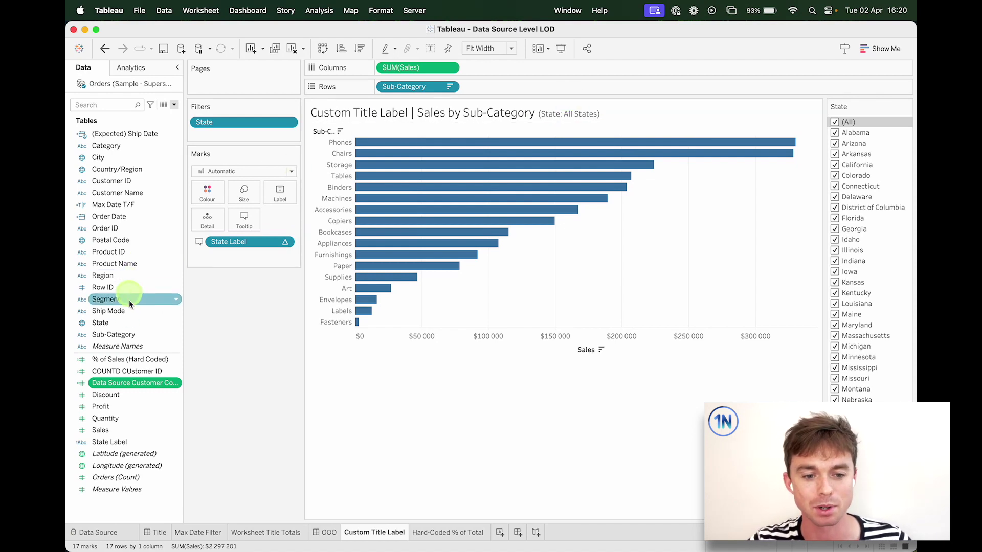
click(128, 148)
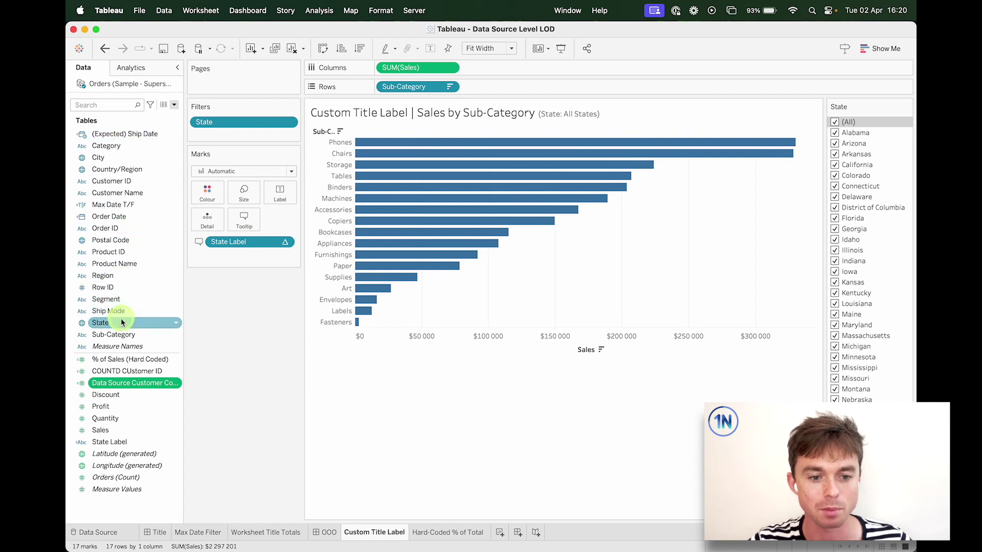
drag(121, 318, 243, 220)
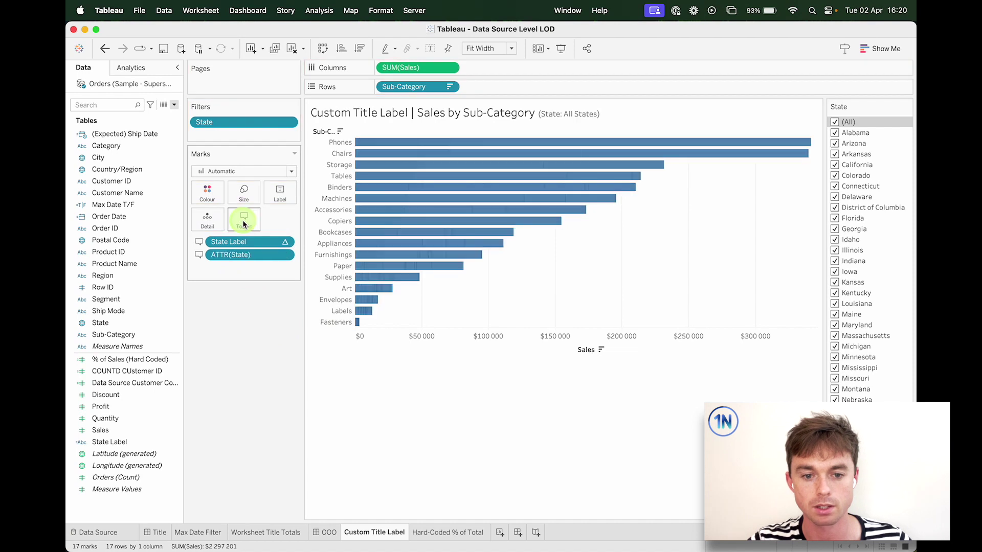
Append (<ATTR(State)>) to the chart title and apply it.
double_click(633, 114)
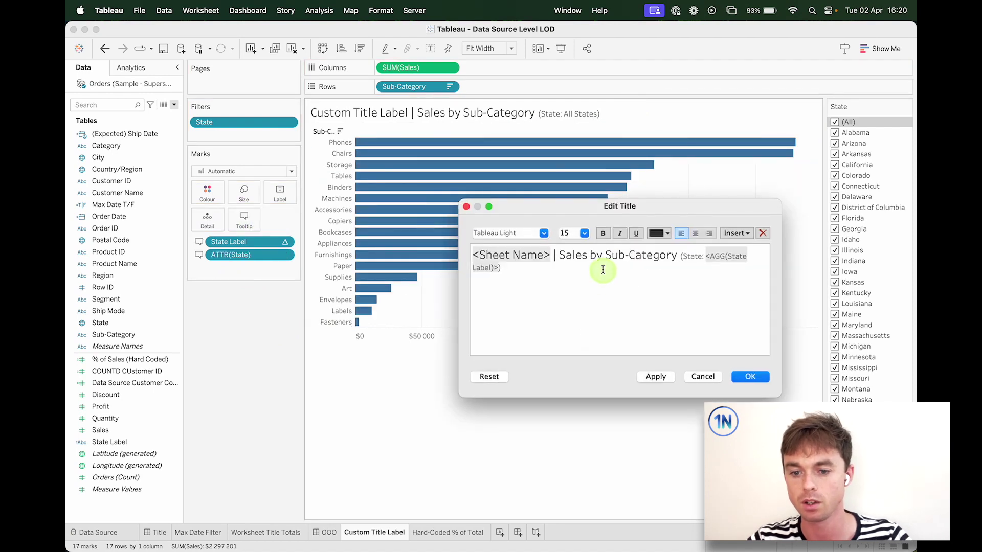
text(()
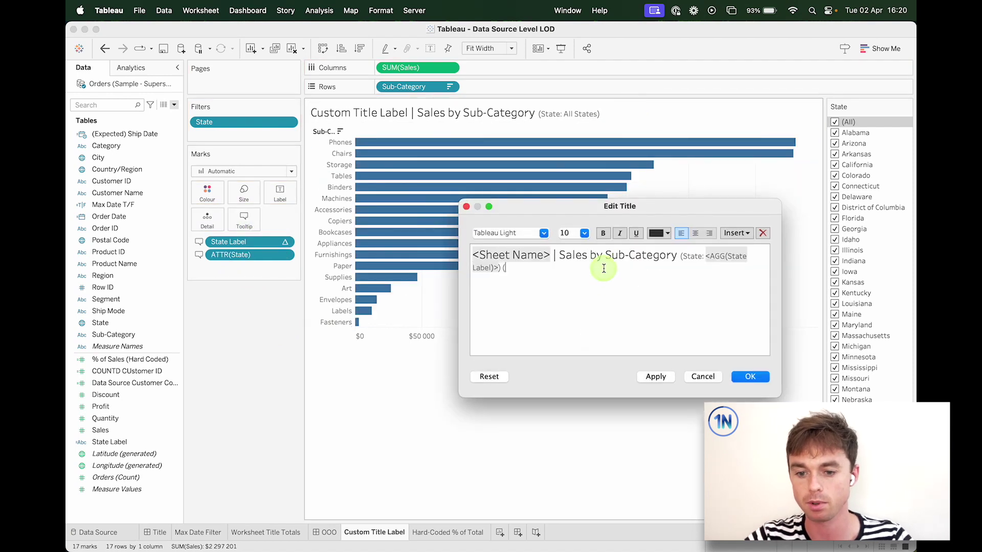
click(736, 234)
click(751, 393)
text()>))
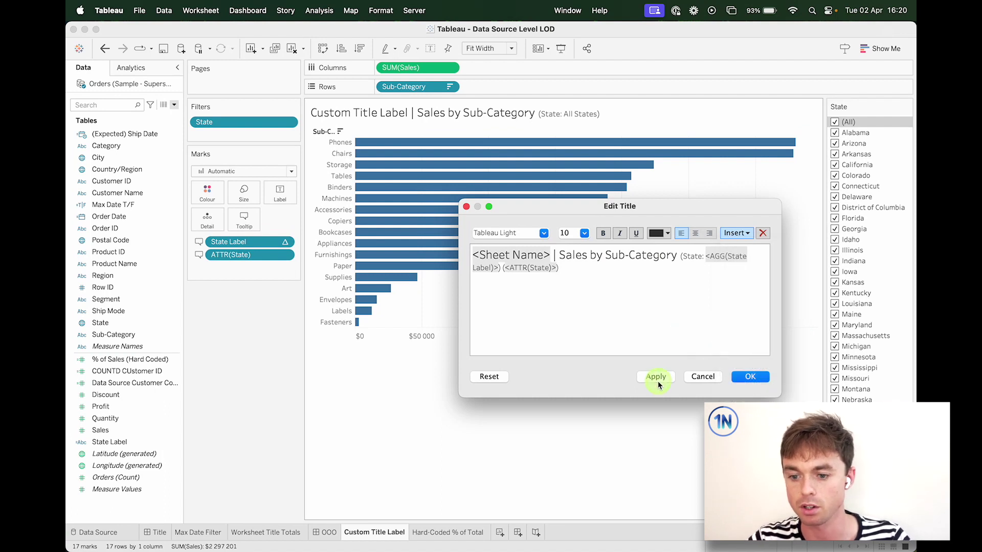
click(658, 379)
click(761, 383)
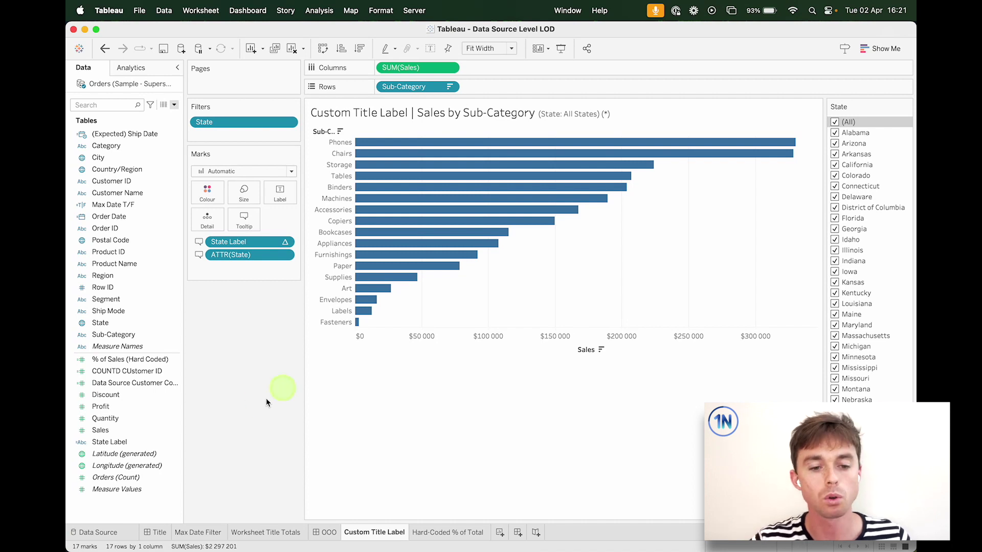
click(149, 373)
click(150, 382)
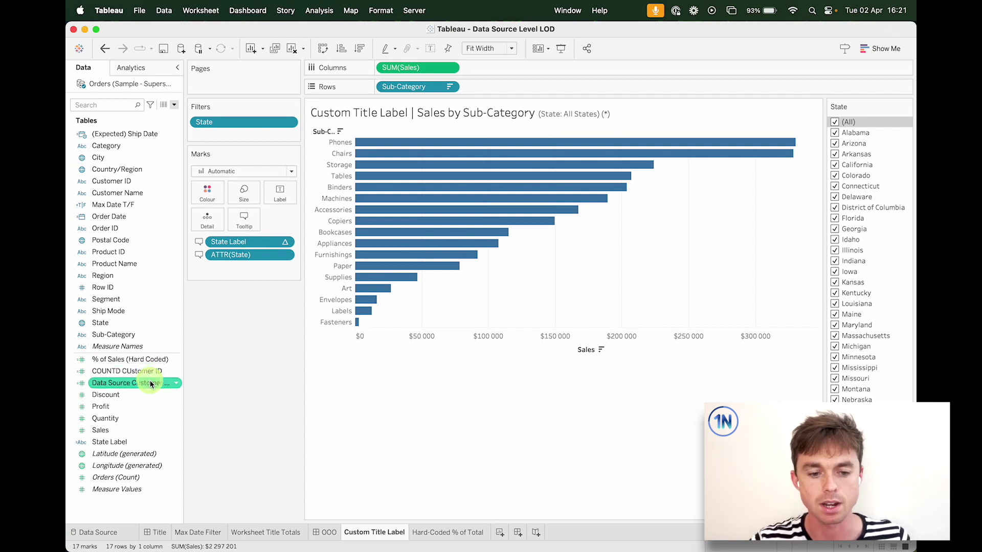
click(123, 395)
click(114, 442)
right_click(114, 442)
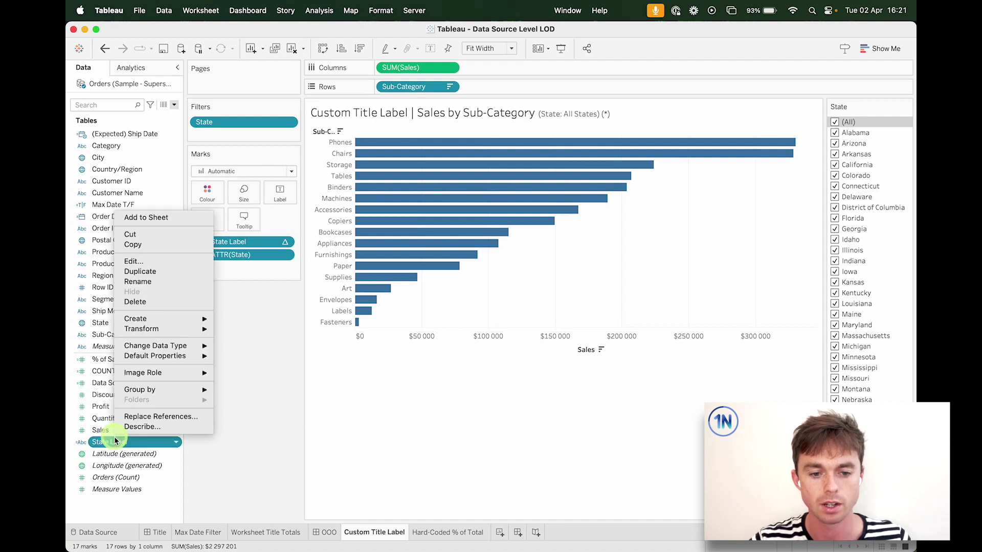
click(178, 263)
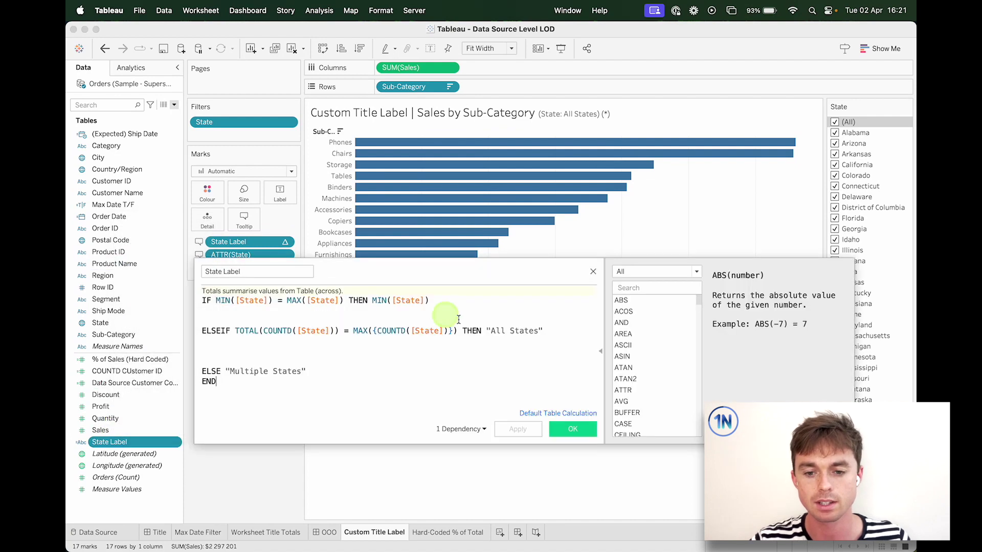
click(343, 372)
key(Return)
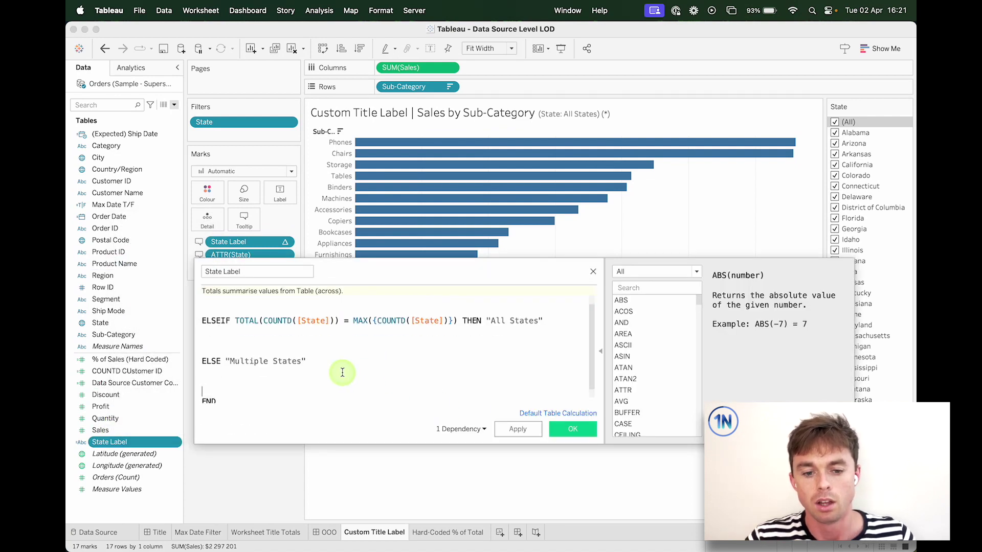
key(BackSpace)
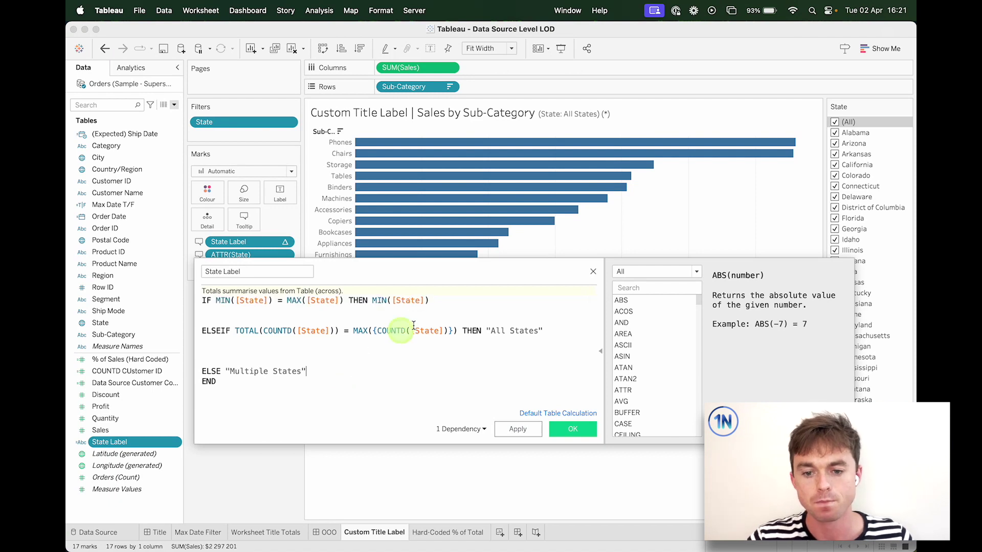
click(450, 302)
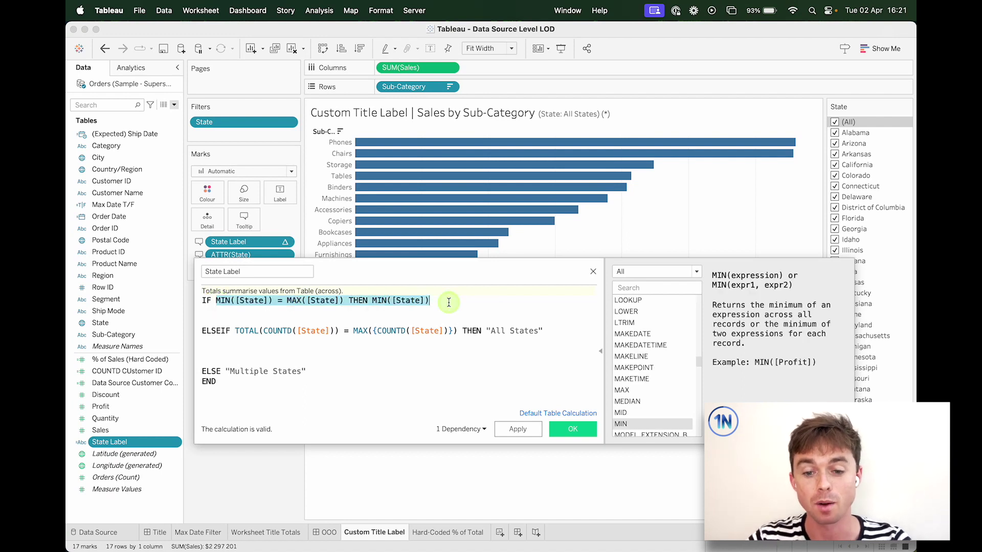
click(449, 302)
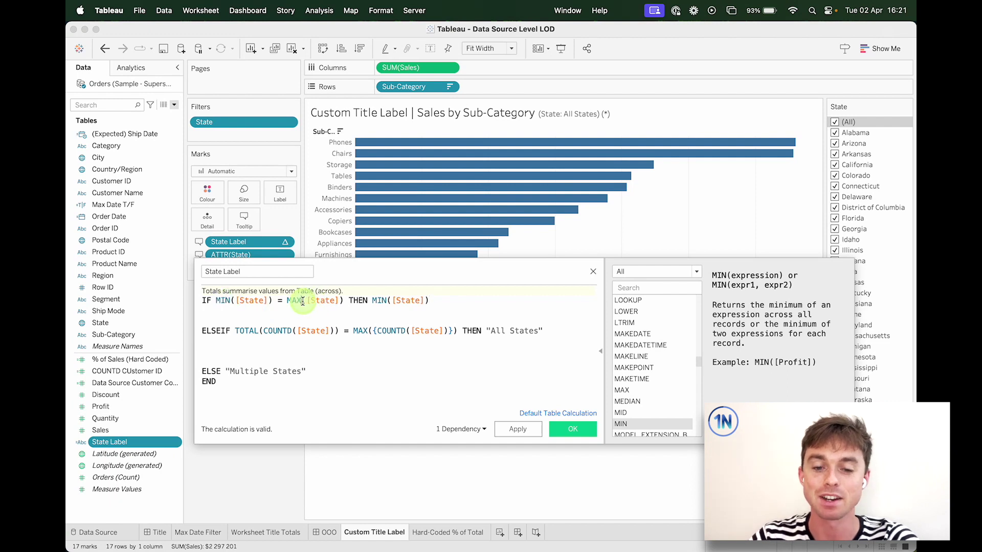
click(374, 301)
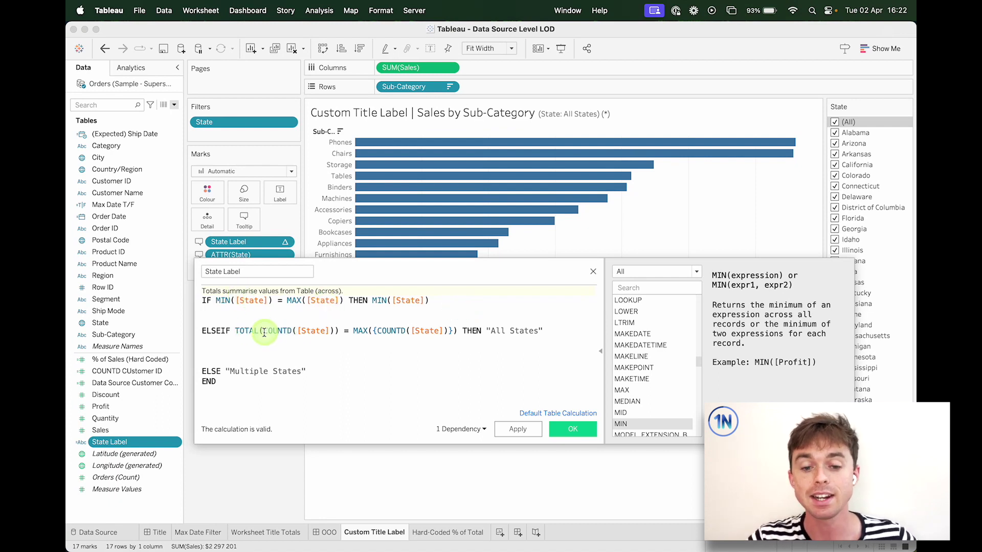
click(280, 332)
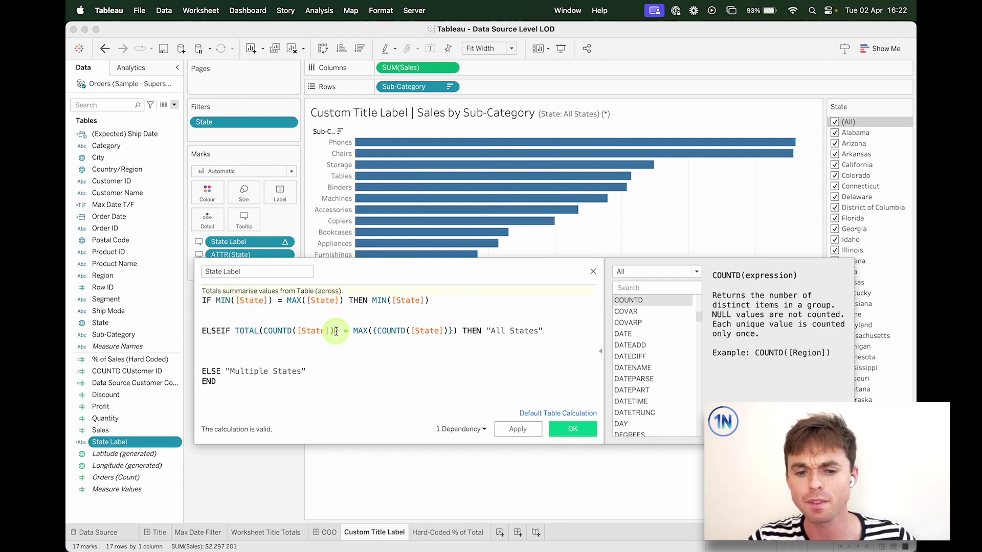
drag(234, 332, 339, 332)
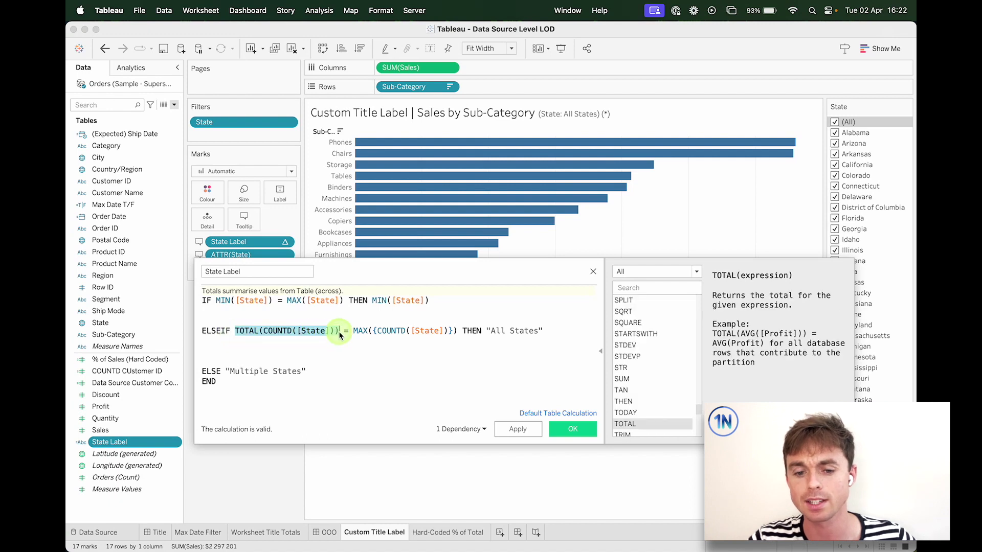
click(352, 333)
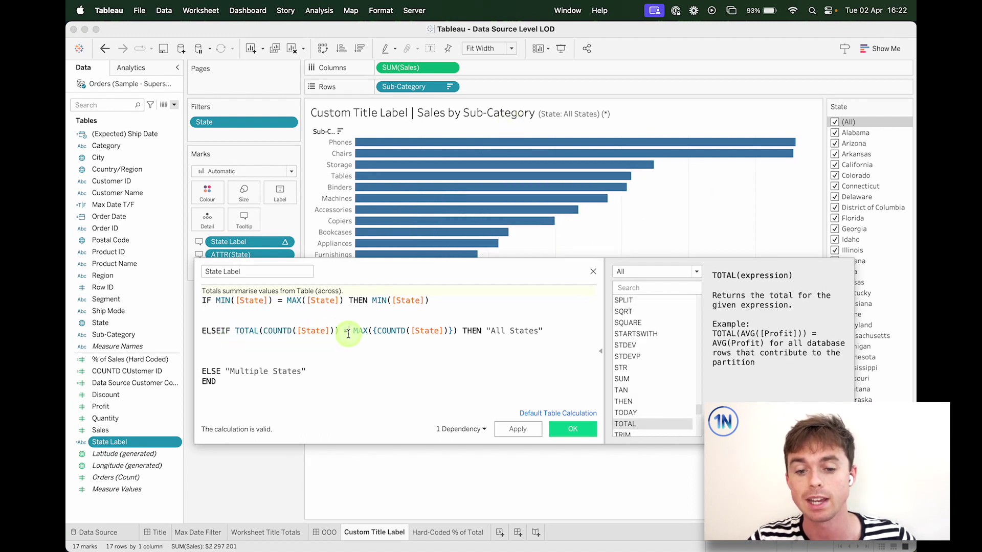
drag(352, 333, 455, 331)
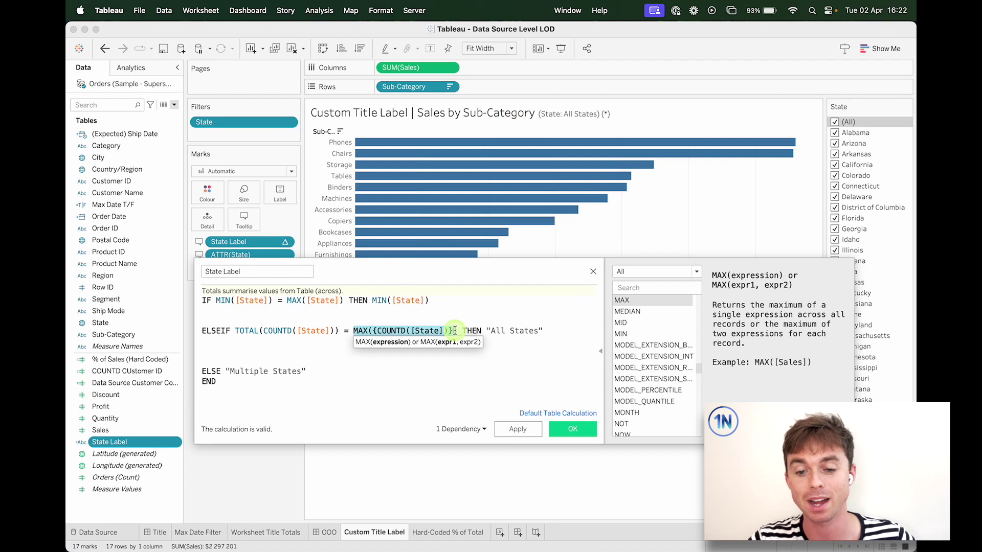
click(456, 333)
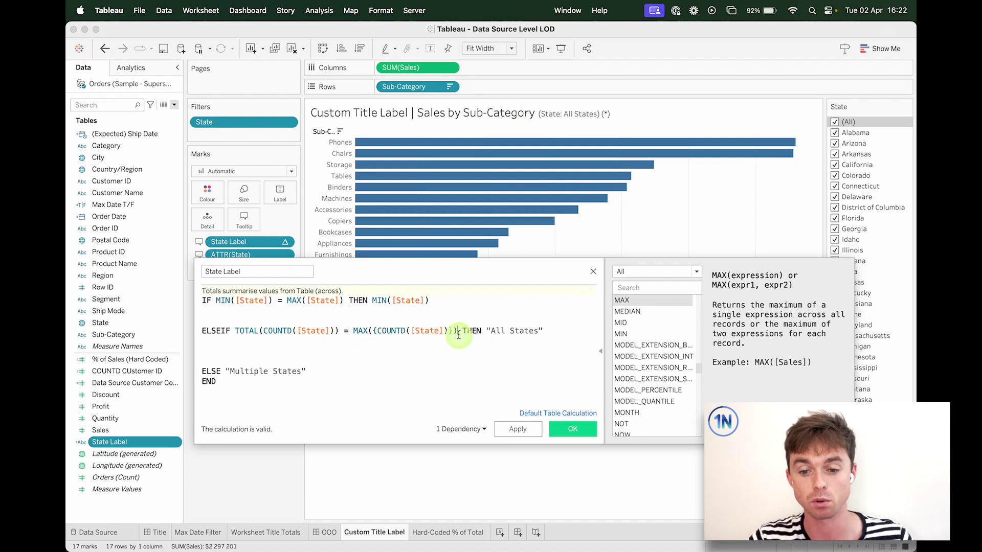
key(Escape)
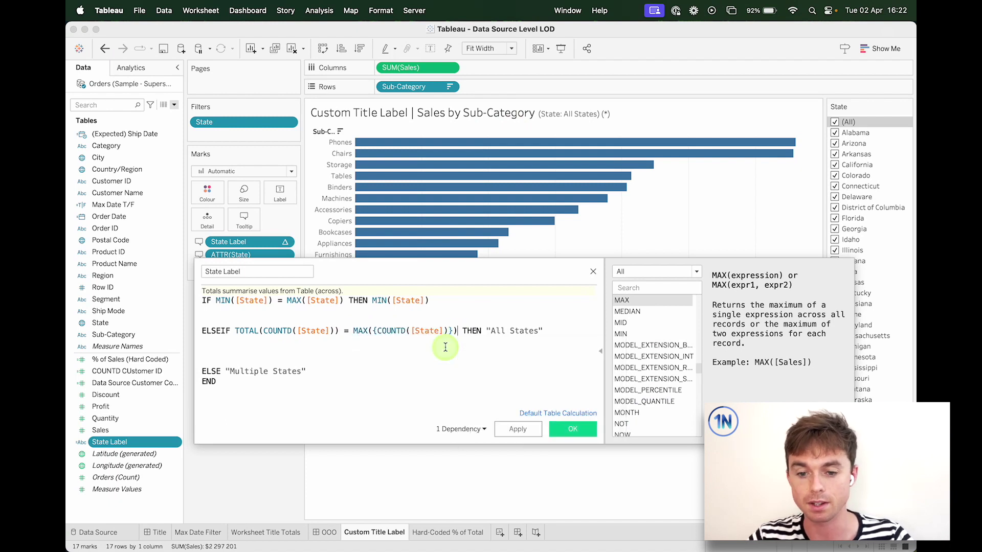
key(ctrl+alt+cmd+a)
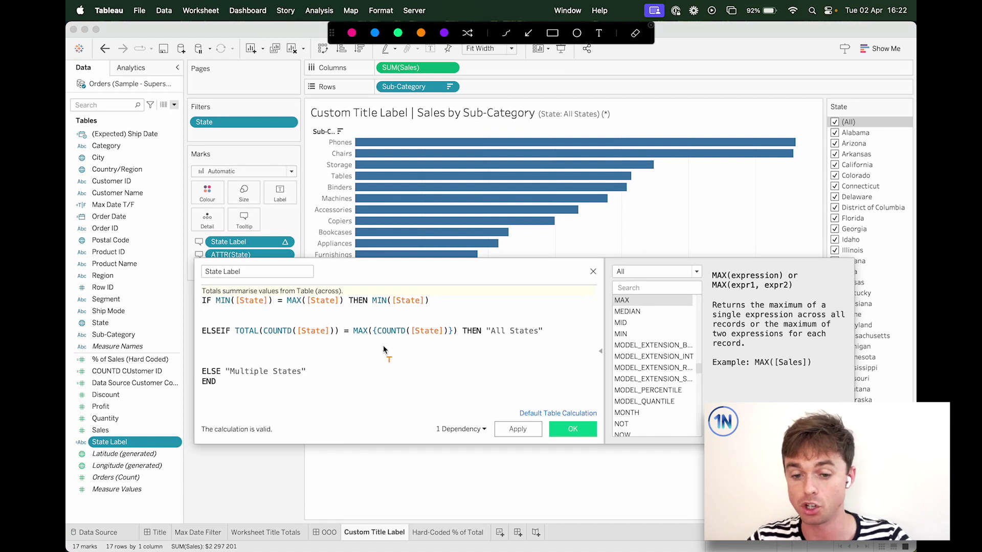
click(384, 349)
text(50)
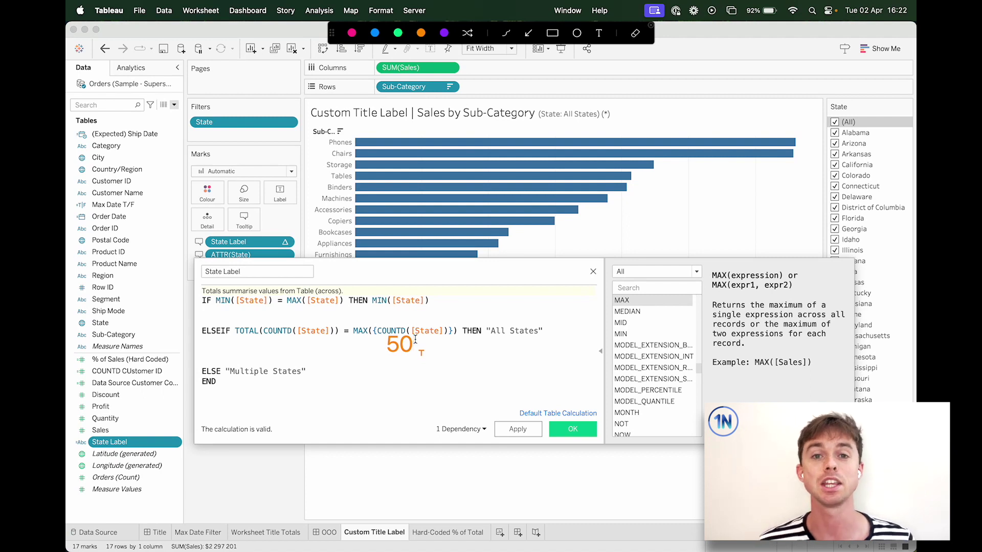
click(262, 349)
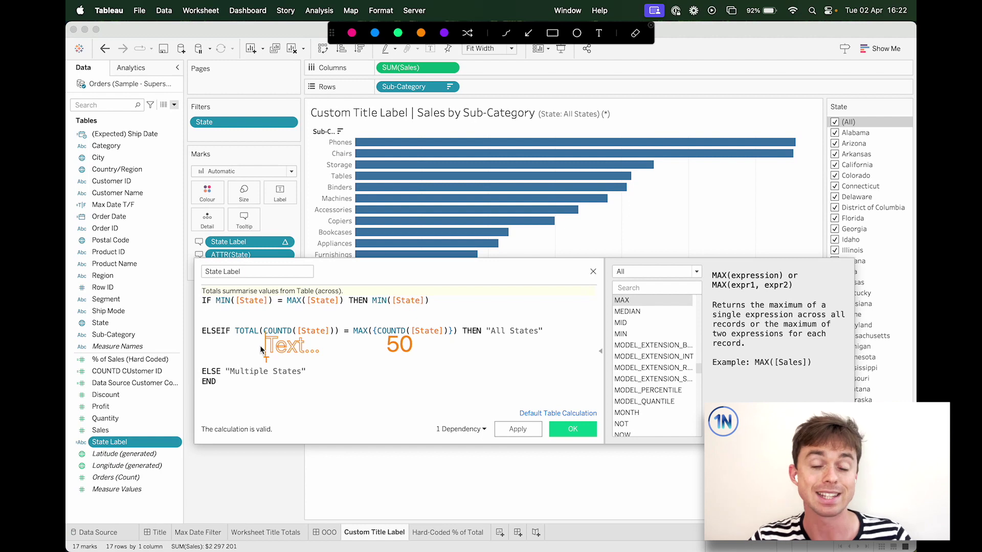
text(50)
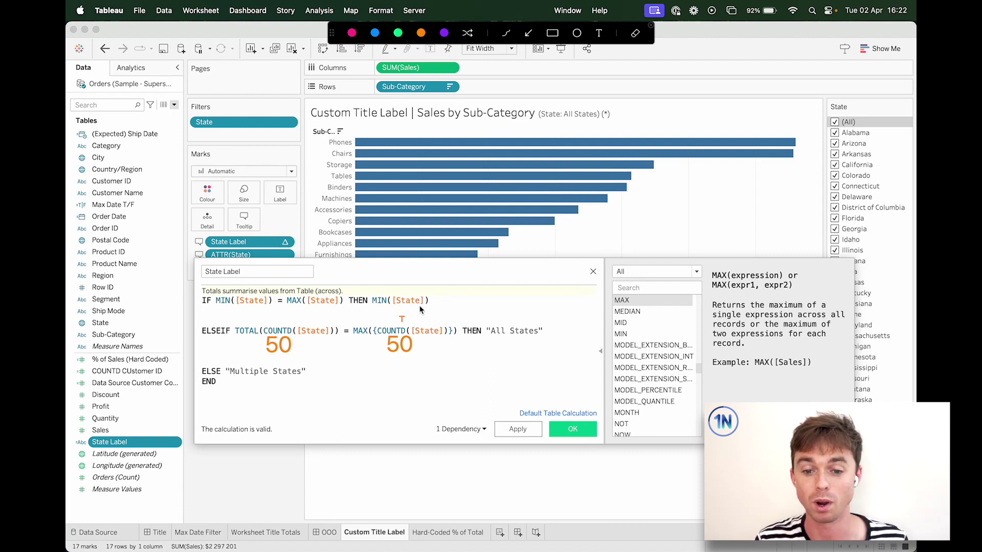
click(454, 302)
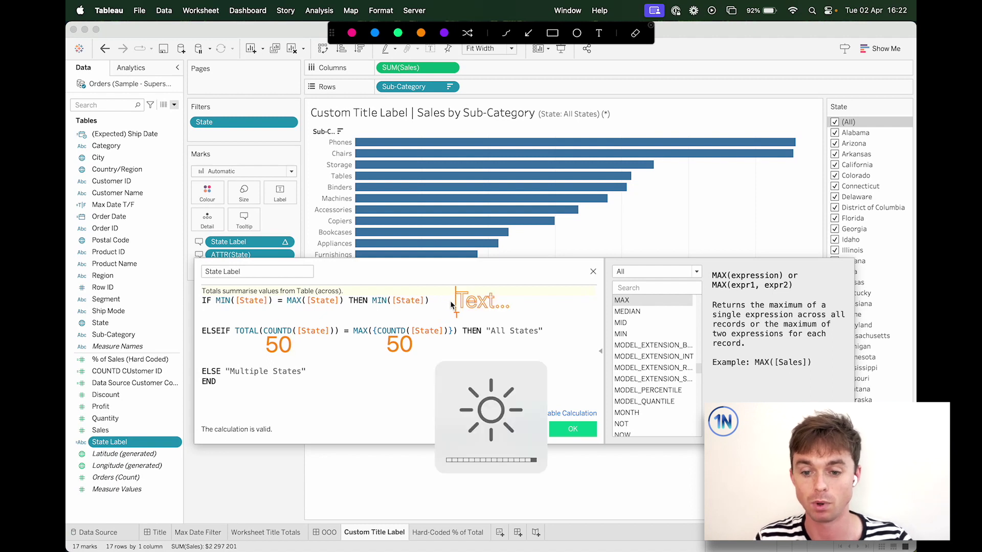
text(1)
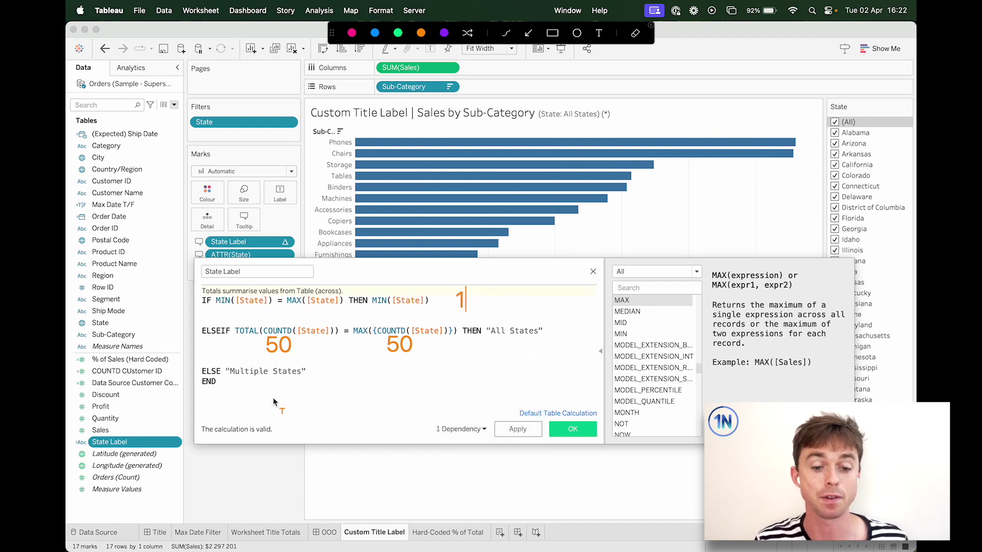
key(Escape)
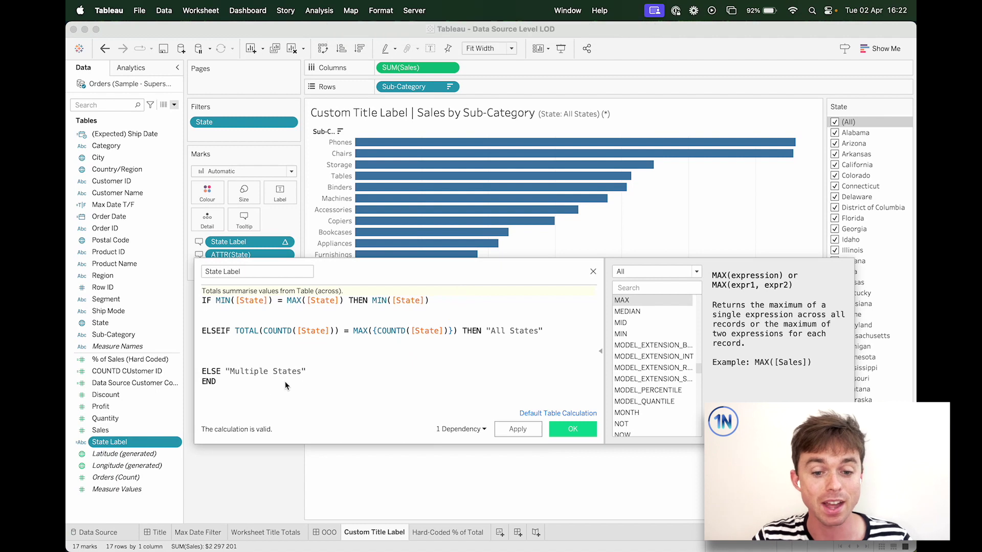
Save the State Label calculation, then test the State filter by removing three states and clearing all.
click(565, 431)
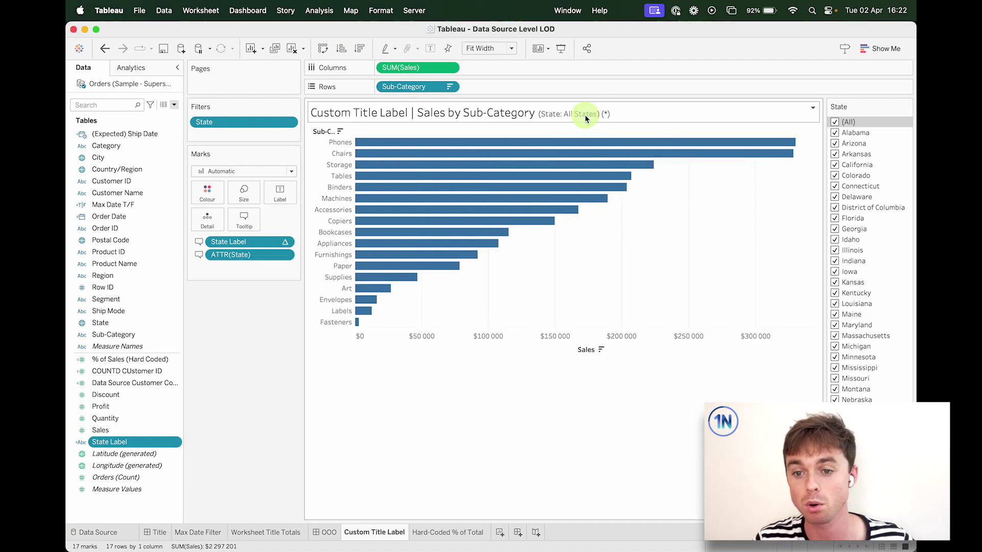
click(836, 144)
click(835, 155)
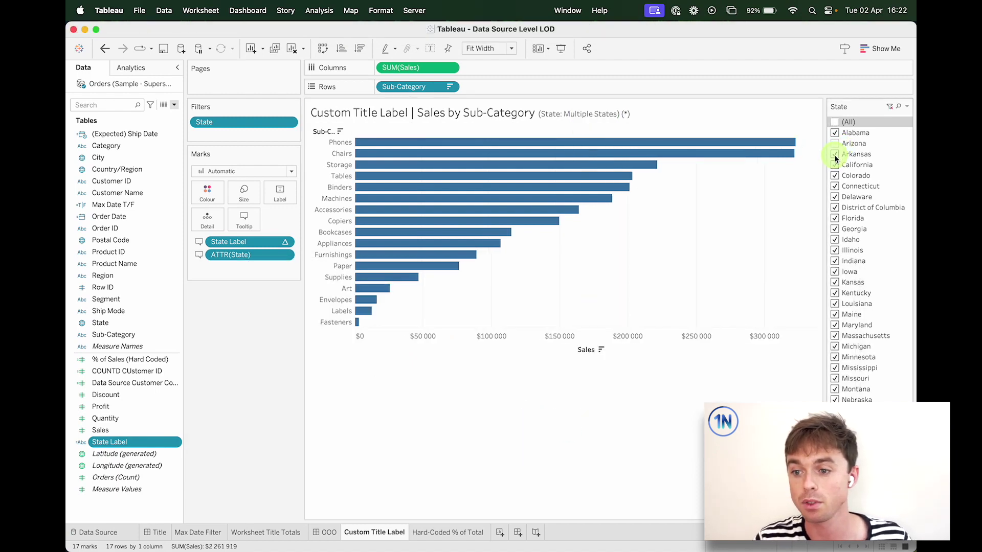
click(835, 165)
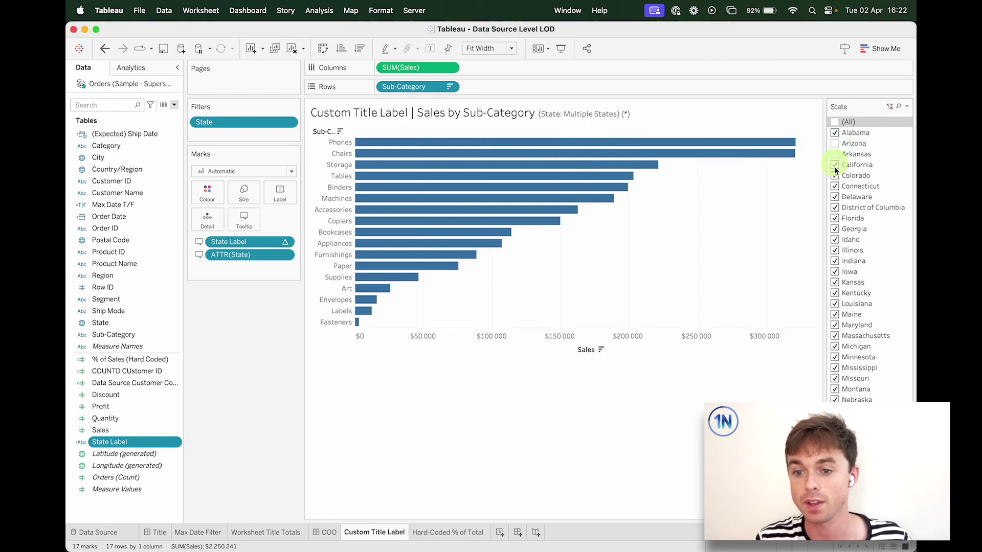
click(834, 123)
click(834, 122)
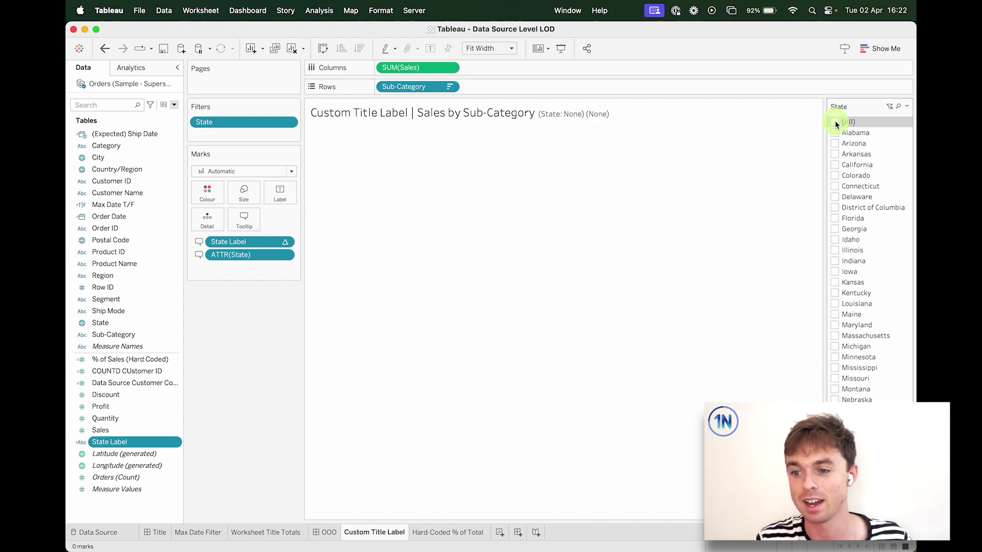
Select Alabama through Connecticut, restore (All) states, and open the Hard-Coded % of Total sheet.
click(834, 134)
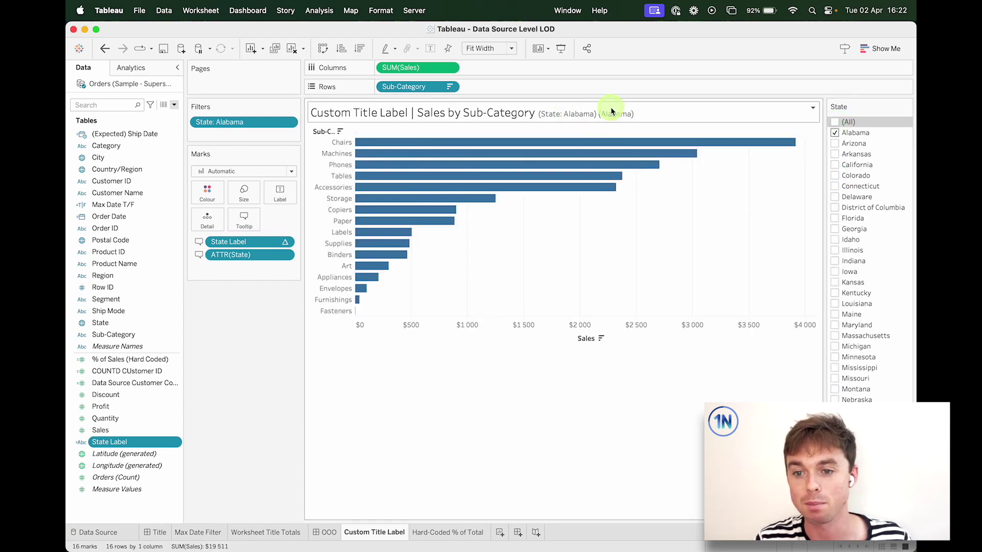
click(834, 144)
click(835, 154)
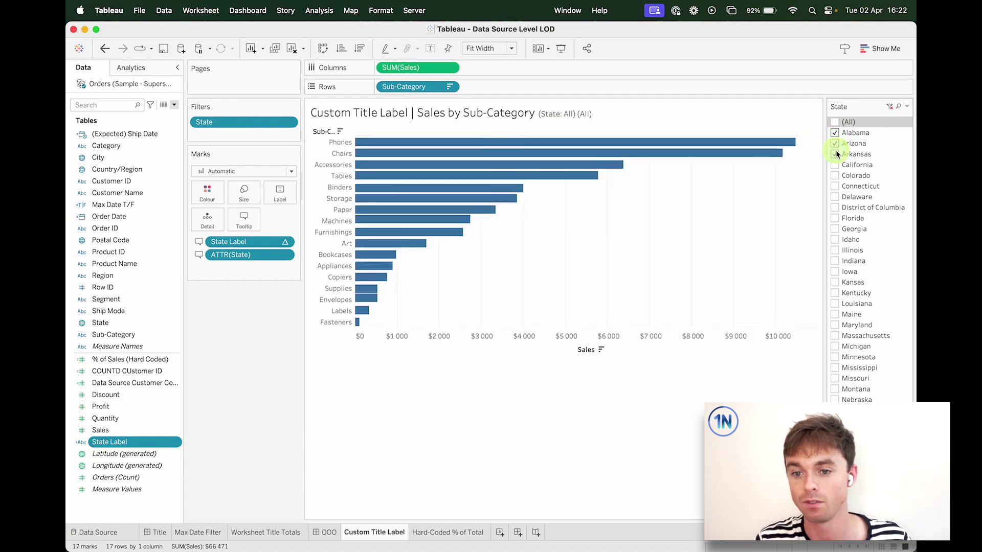
click(835, 165)
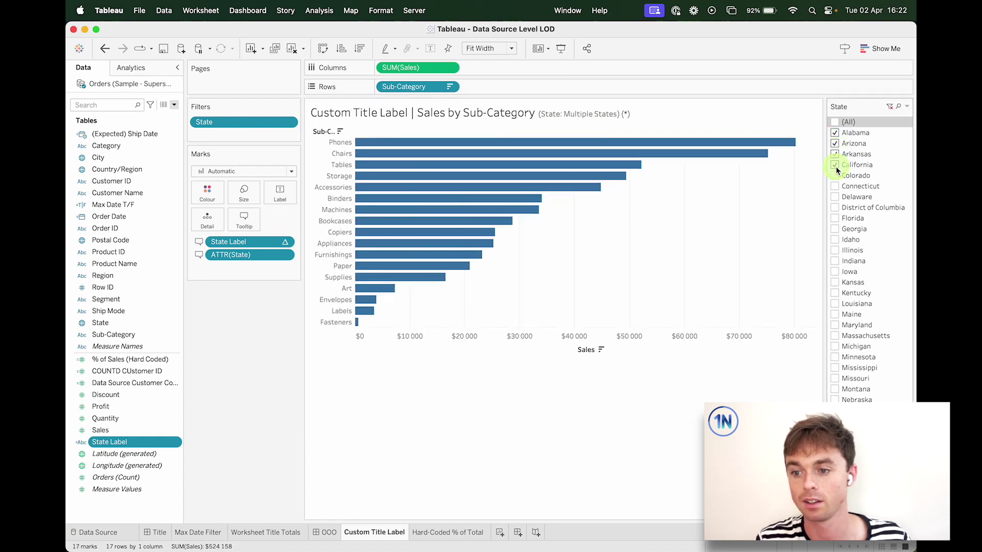
click(834, 176)
click(834, 187)
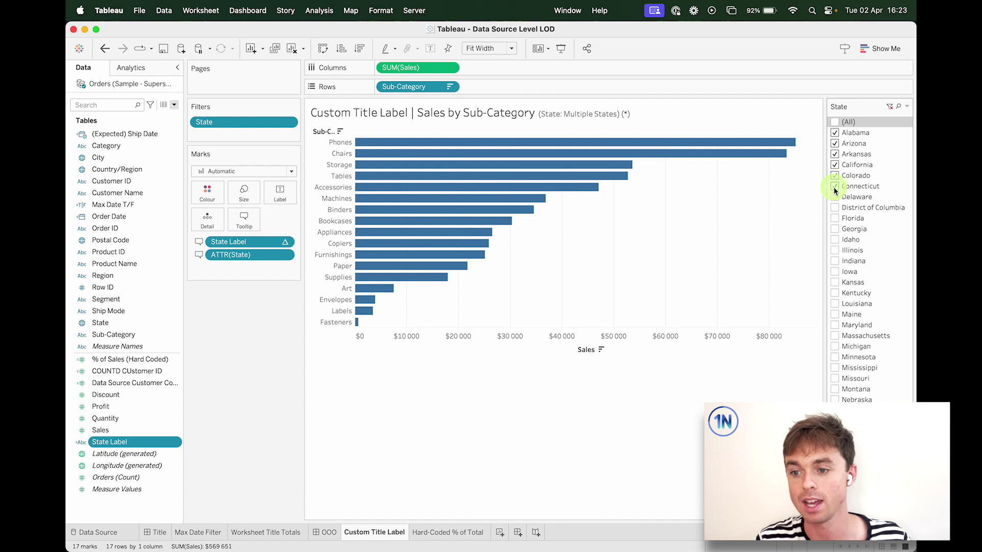
click(838, 124)
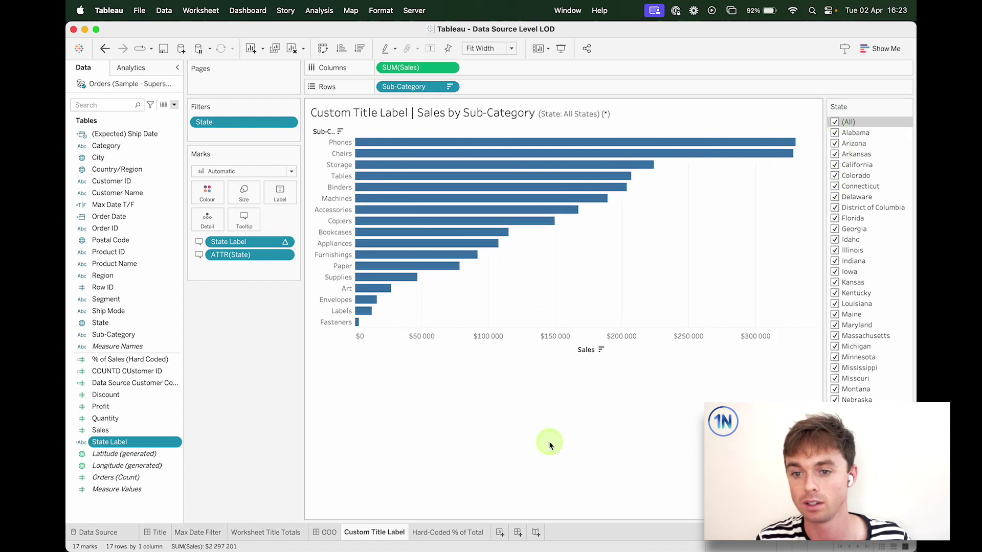
click(448, 532)
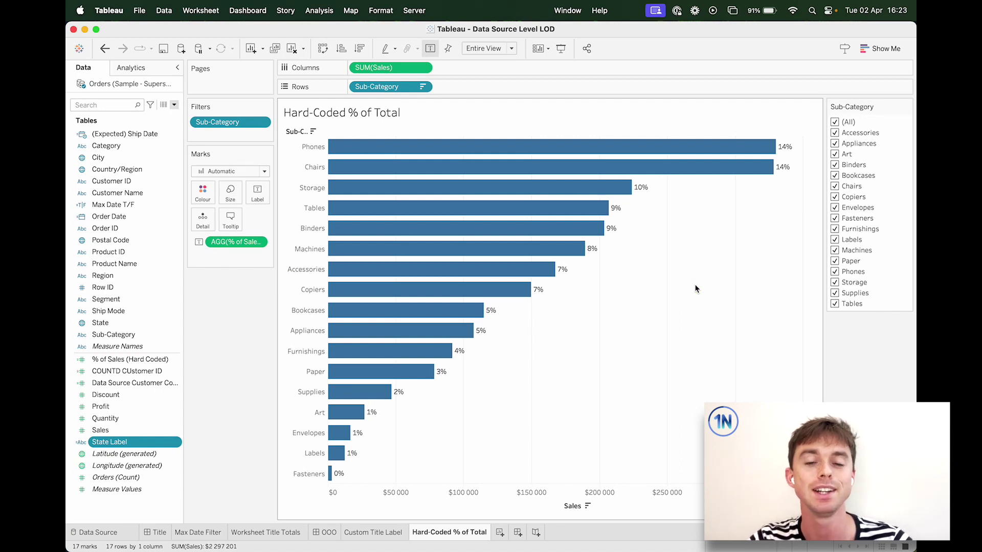
Exclude Accessories, Appliances, Art, Binders and Bookcases, then restore all sub-categories and return to OOO.
click(835, 133)
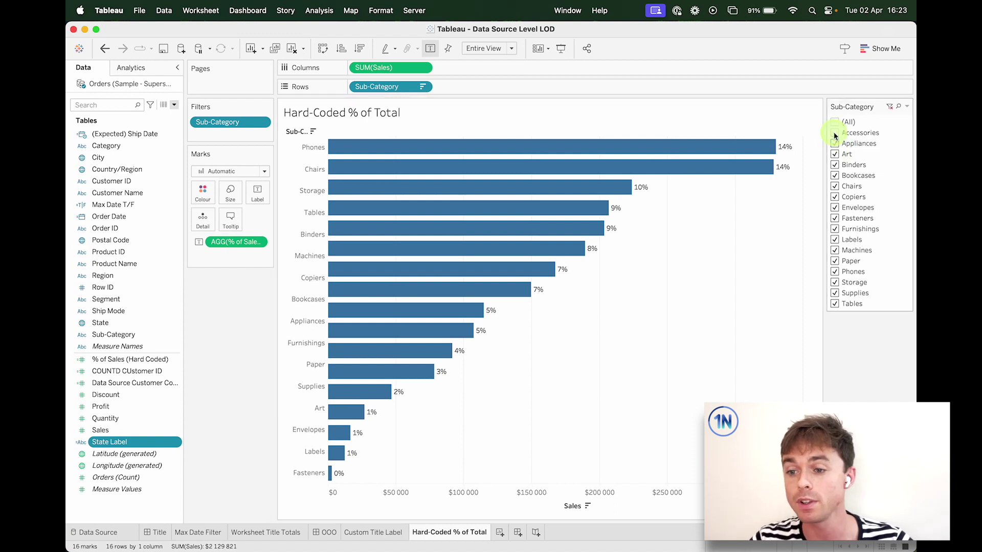
click(834, 143)
click(835, 154)
click(835, 165)
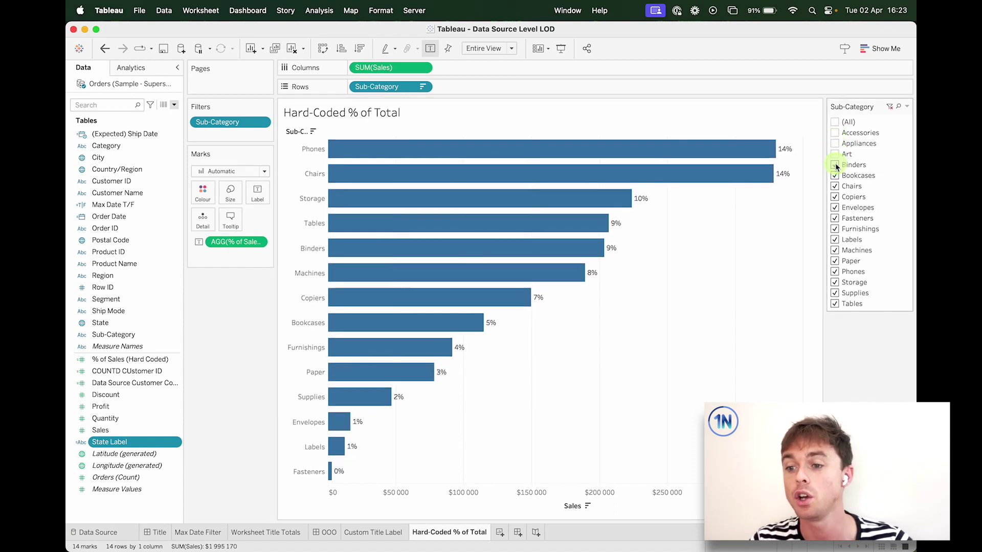
click(835, 175)
click(834, 122)
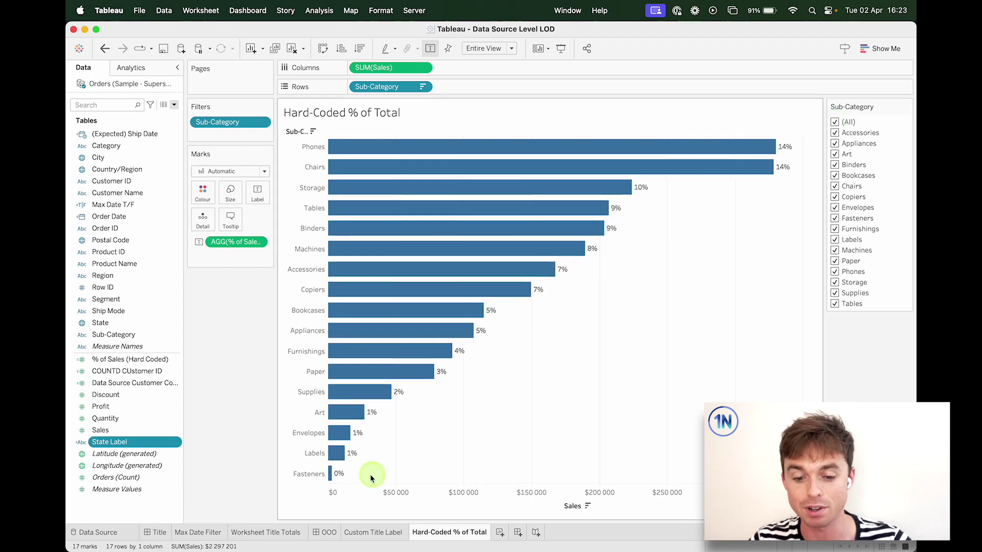
click(330, 533)
Outline Dimension Filters and table calcs in orange with a connecting arrow, then clear the marks.
key(super+shift+a)
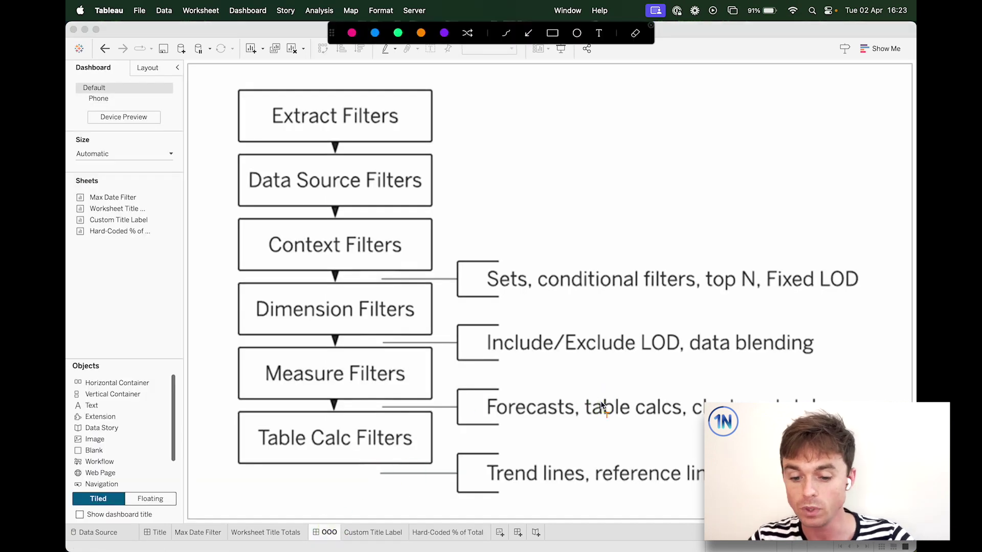
click(552, 34)
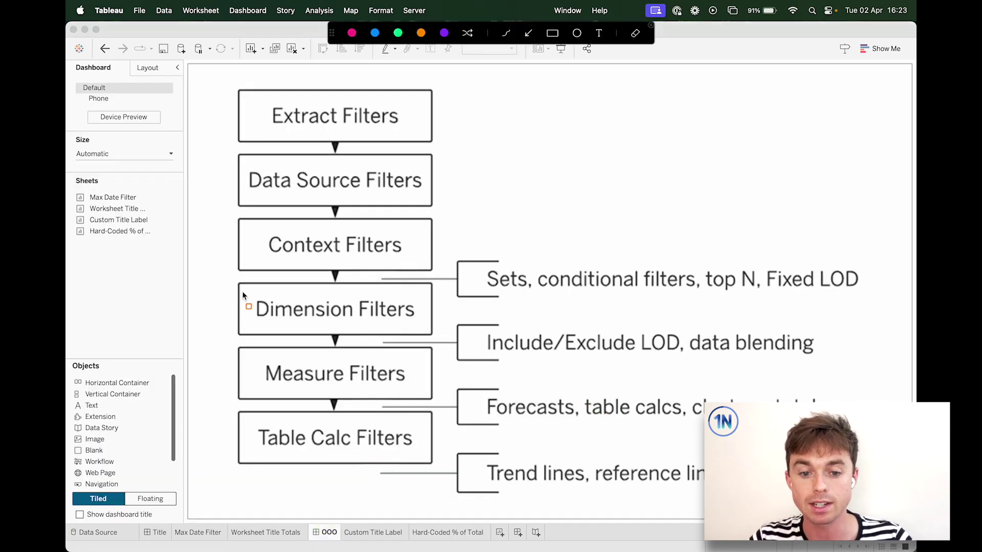
drag(240, 286, 431, 336)
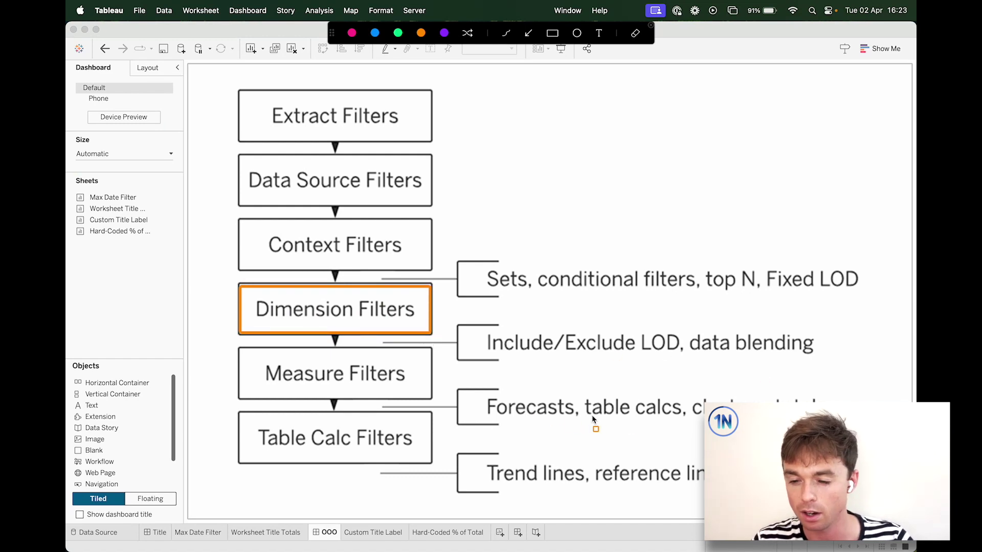
drag(577, 392, 688, 424)
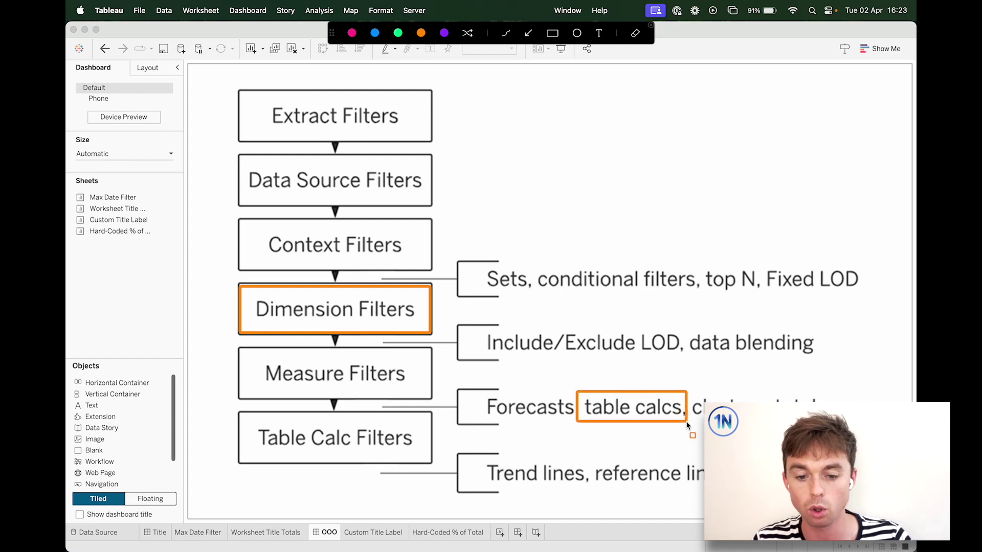
drag(336, 339, 338, 404)
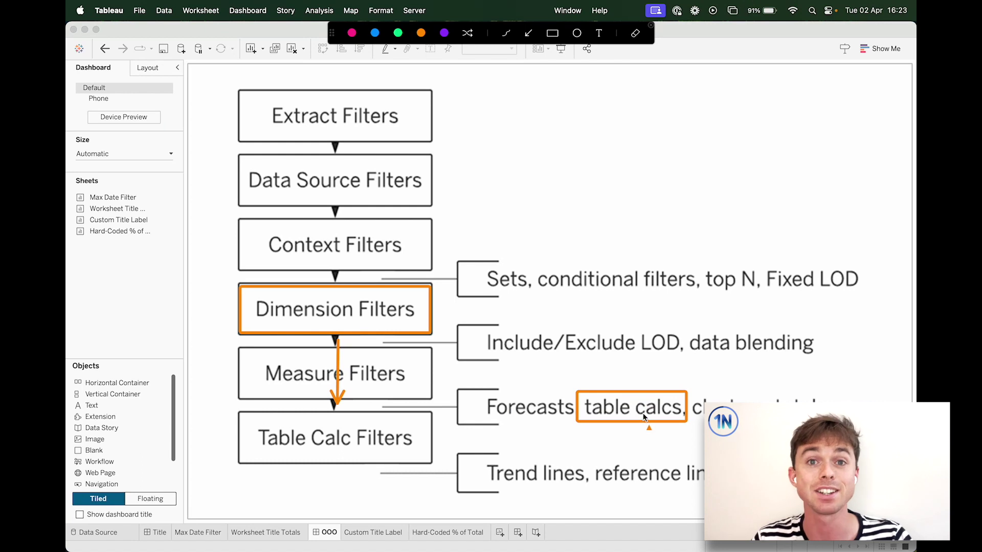
drag(341, 316, 337, 307)
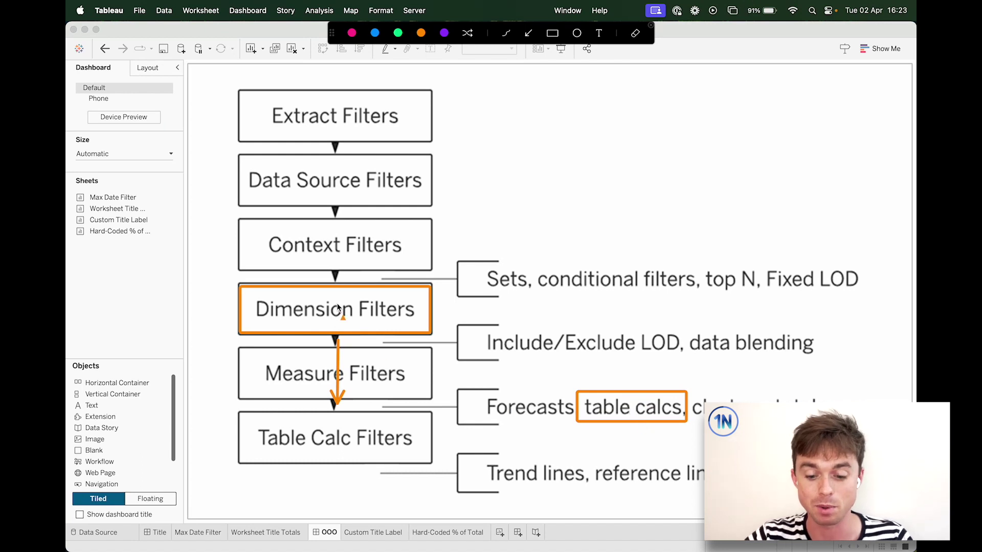
key(Escape)
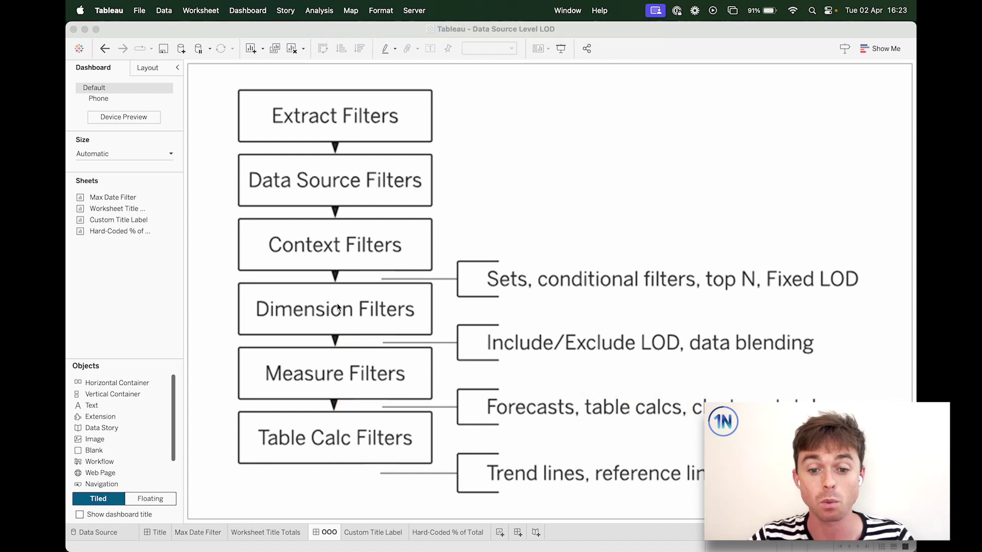
click(437, 532)
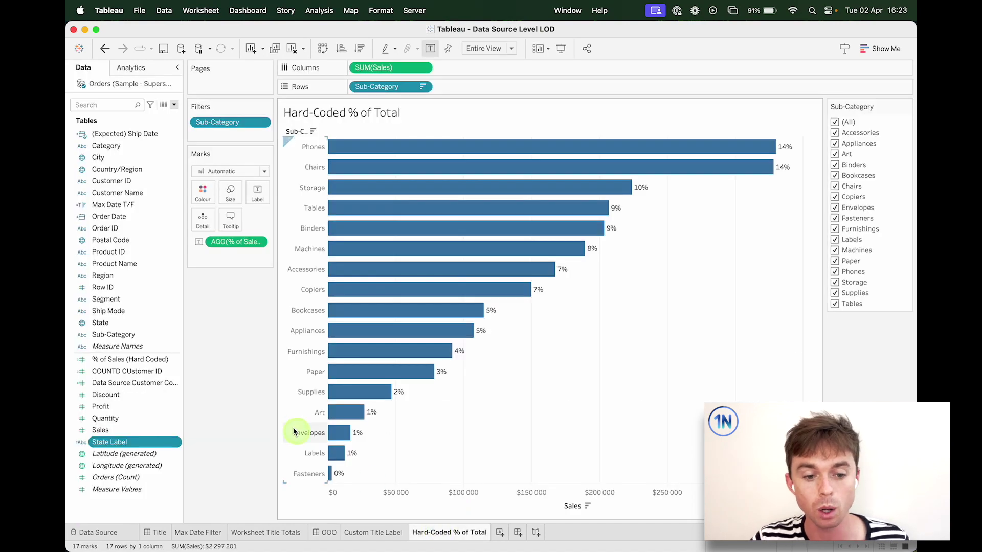
Open the % of Sales (Hard Coded) formula for editing and split it across separate lines.
right_click(150, 360)
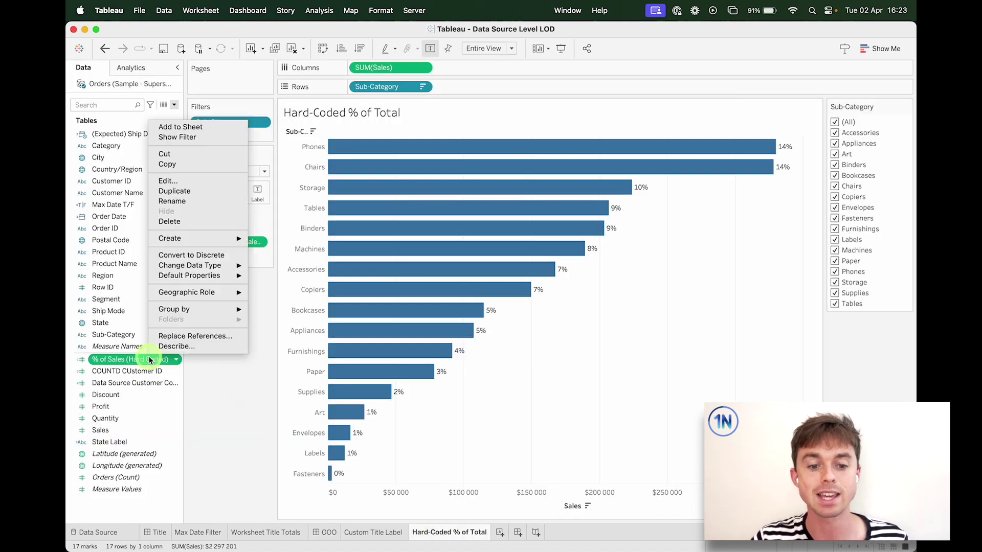
click(214, 181)
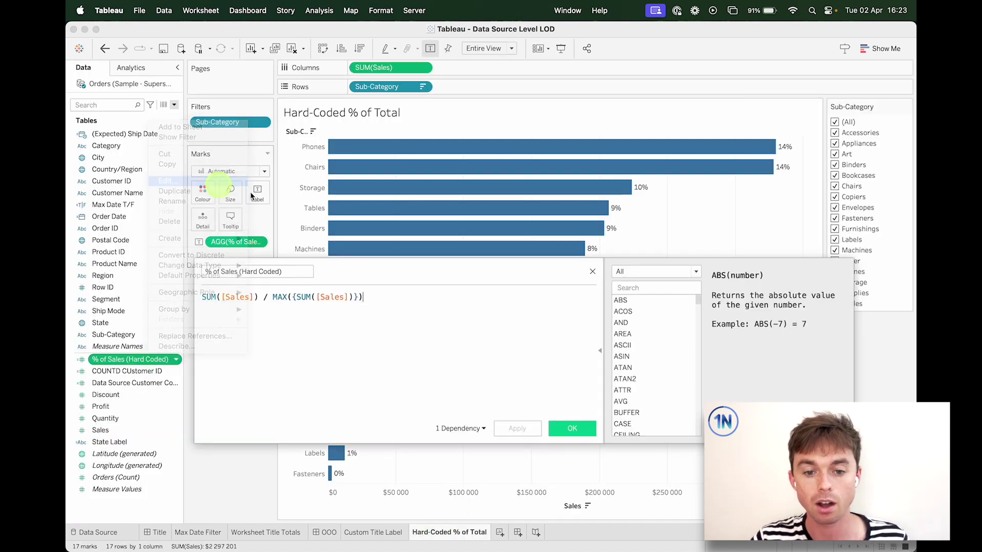
click(260, 297)
key(Return)
key(Return)
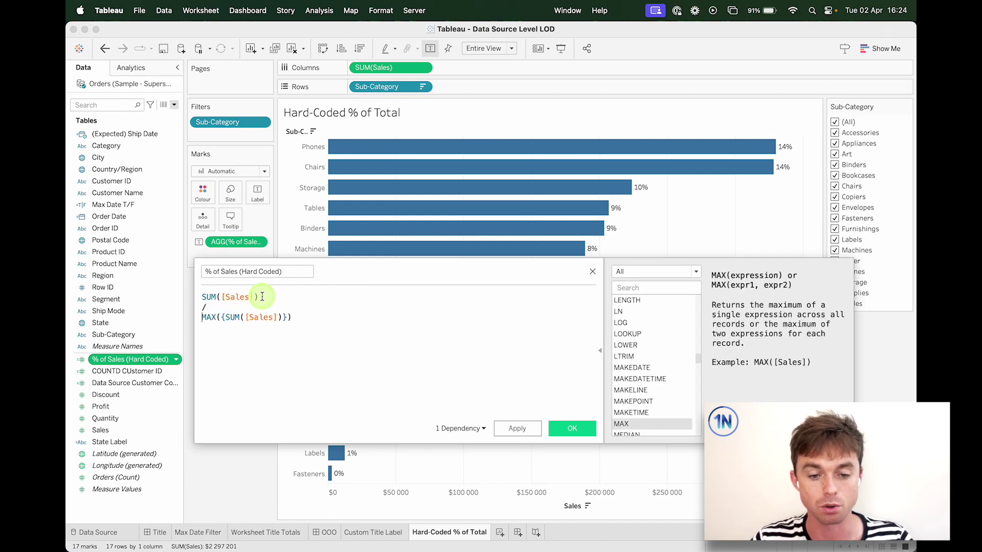
drag(262, 297, 189, 295)
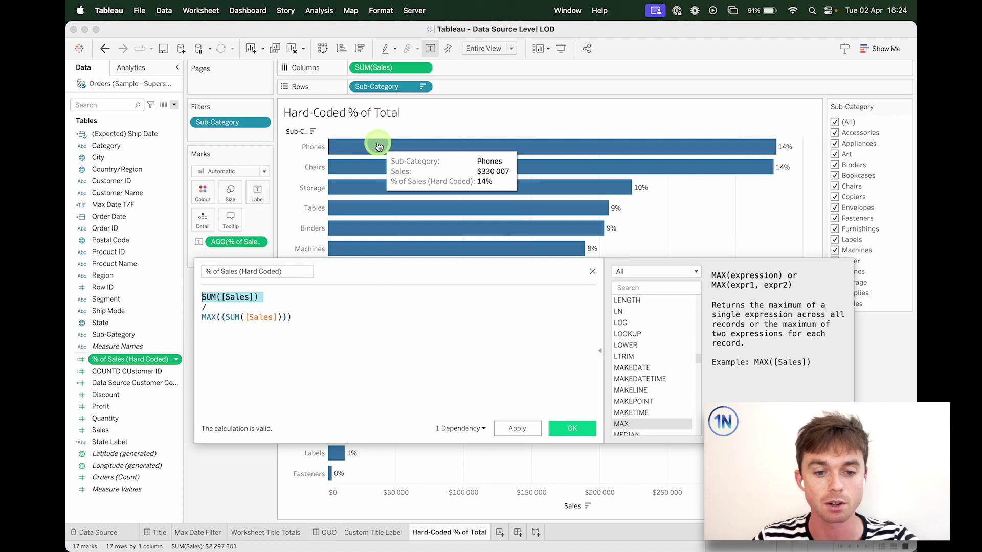
click(236, 306)
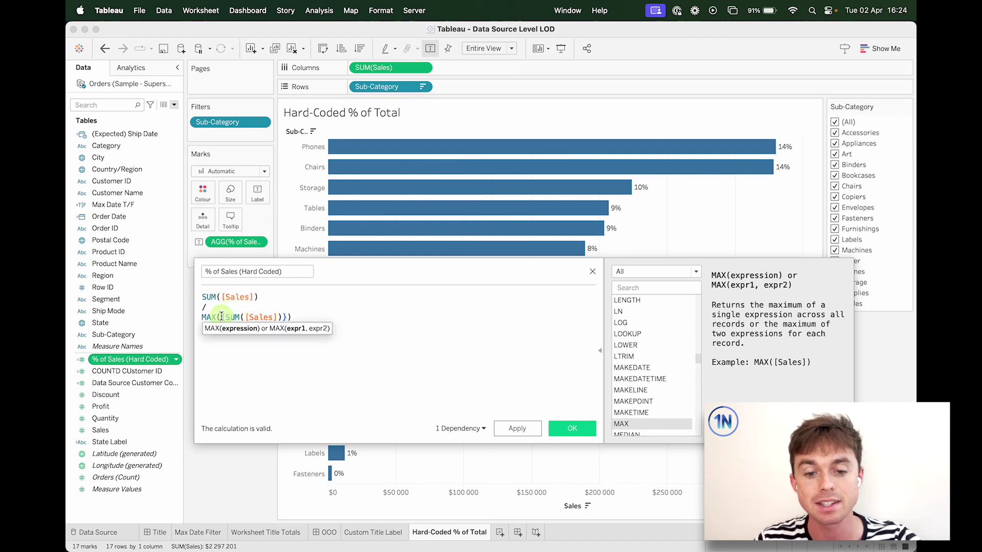
Rewrite the denominator as MAX(({SUM([Sales])})) and apply the calculation.
click(325, 316)
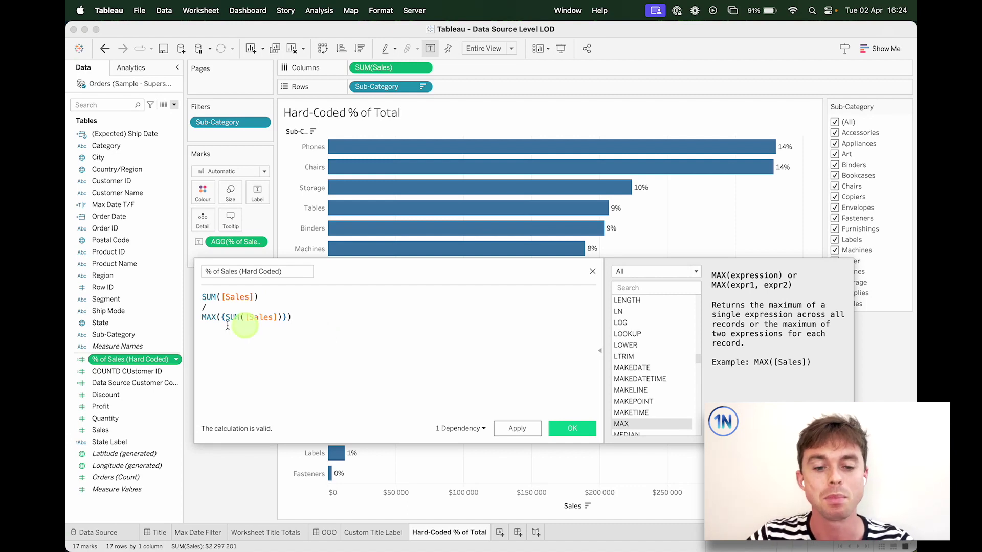
drag(221, 317, 203, 317)
key(BackSpace)
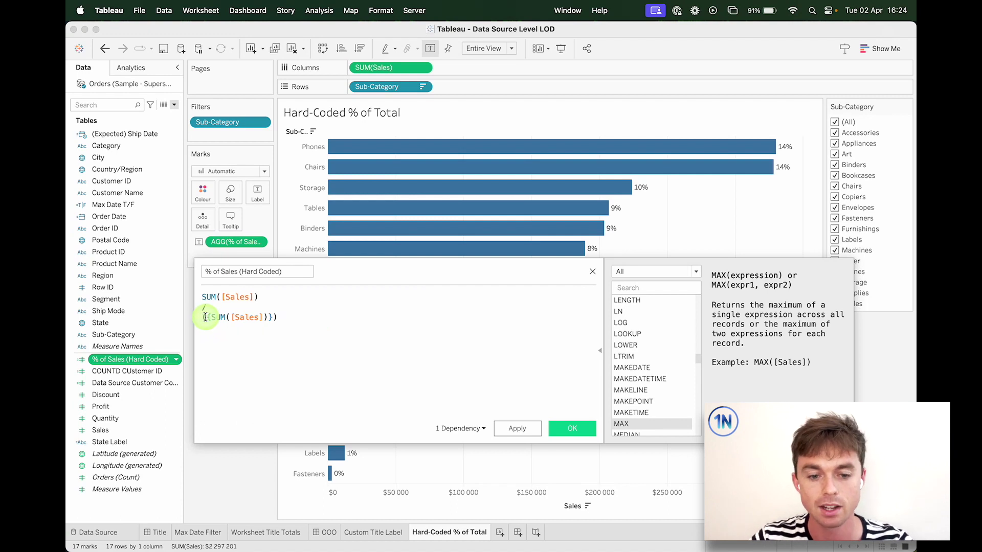
text(()
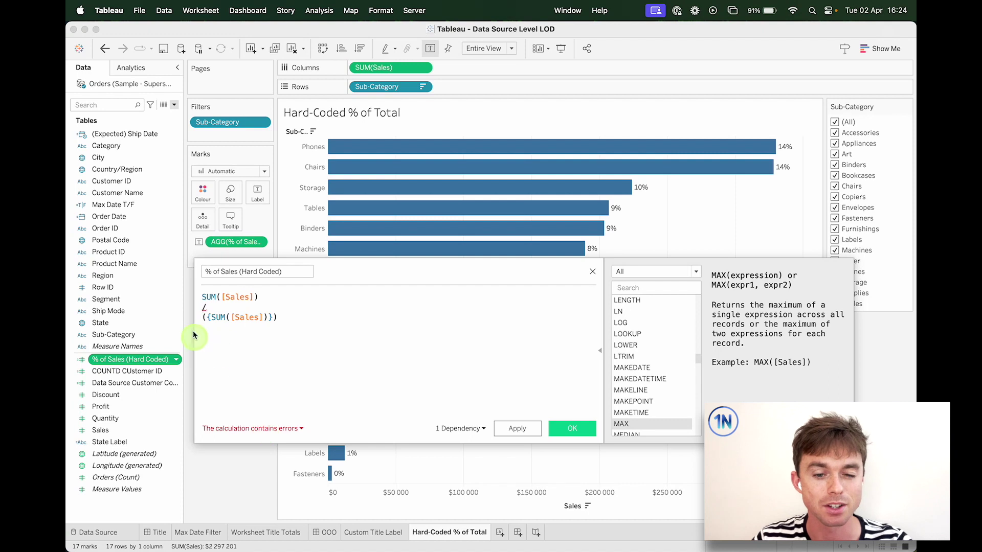
drag(207, 316, 276, 317)
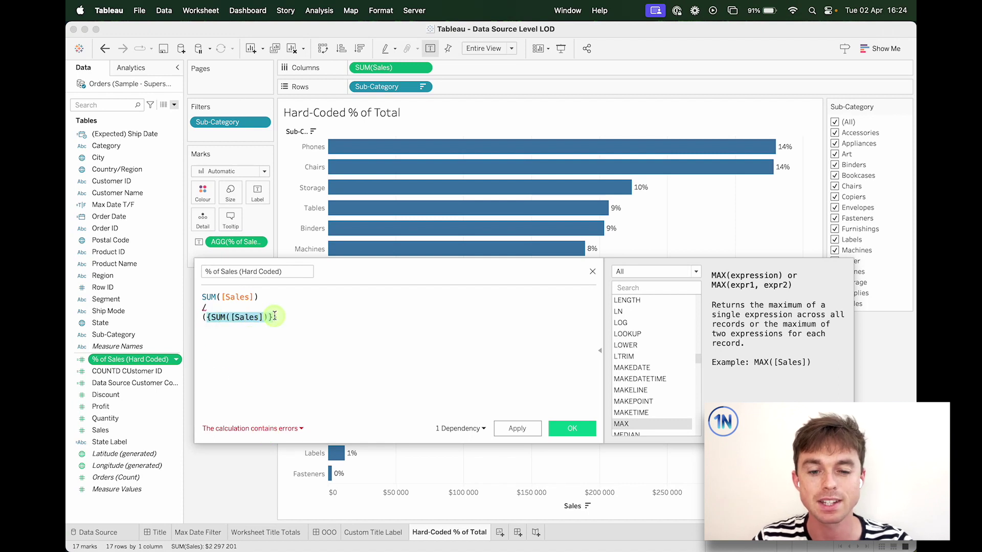
click(204, 314)
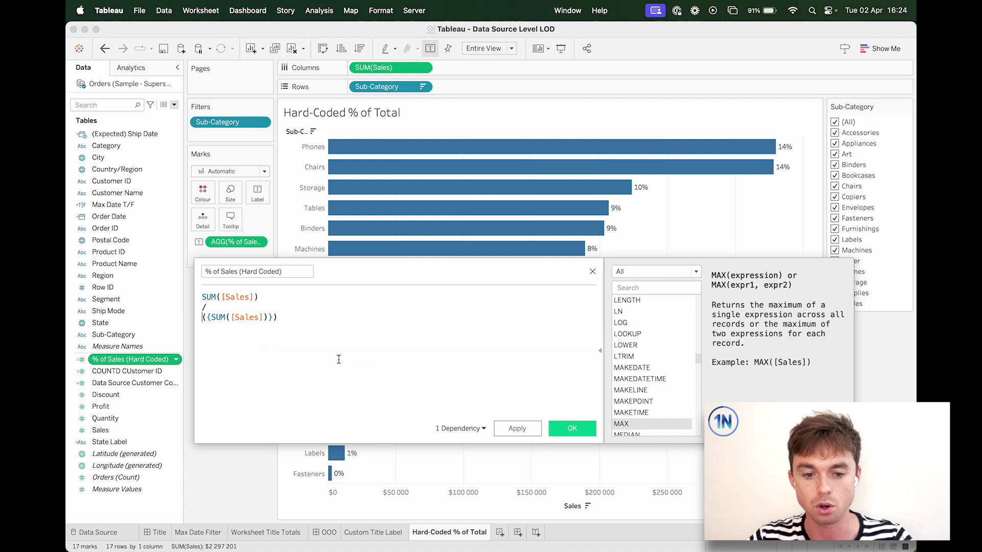
text(MAX()
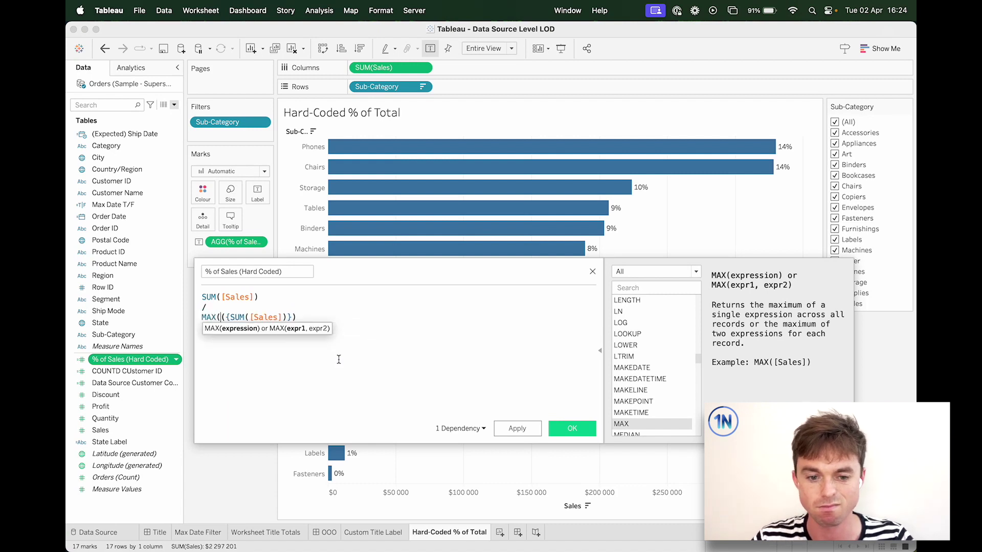
text())
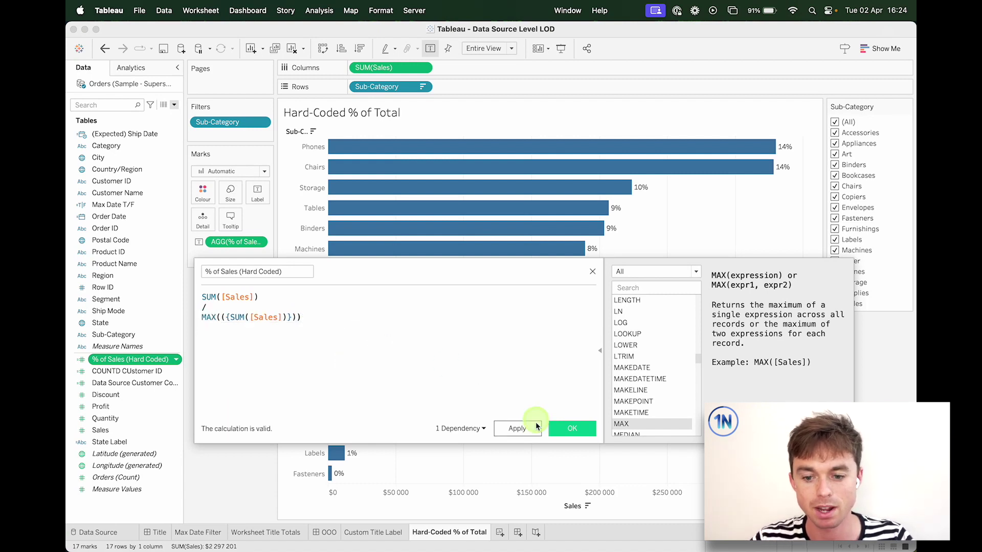
click(525, 430)
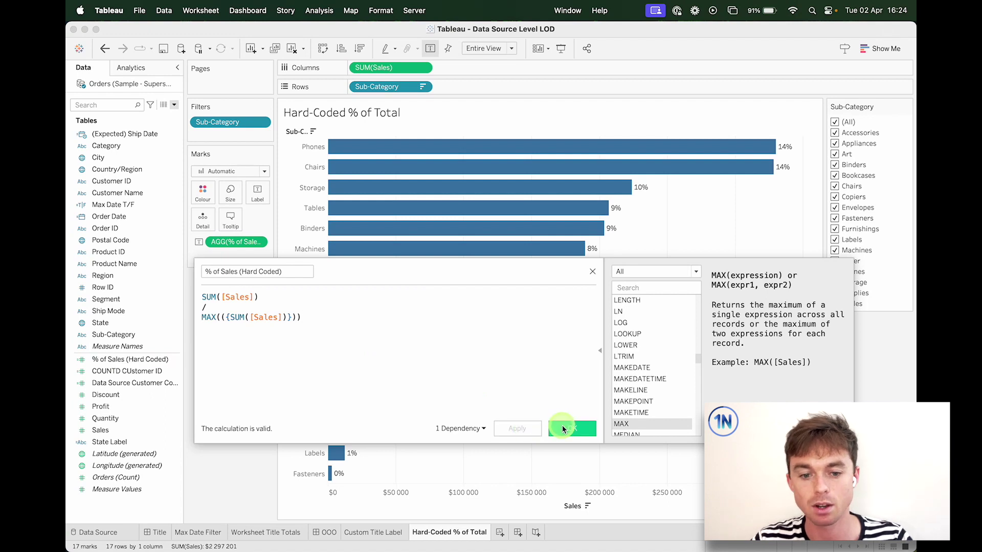
drag(510, 274, 507, 338)
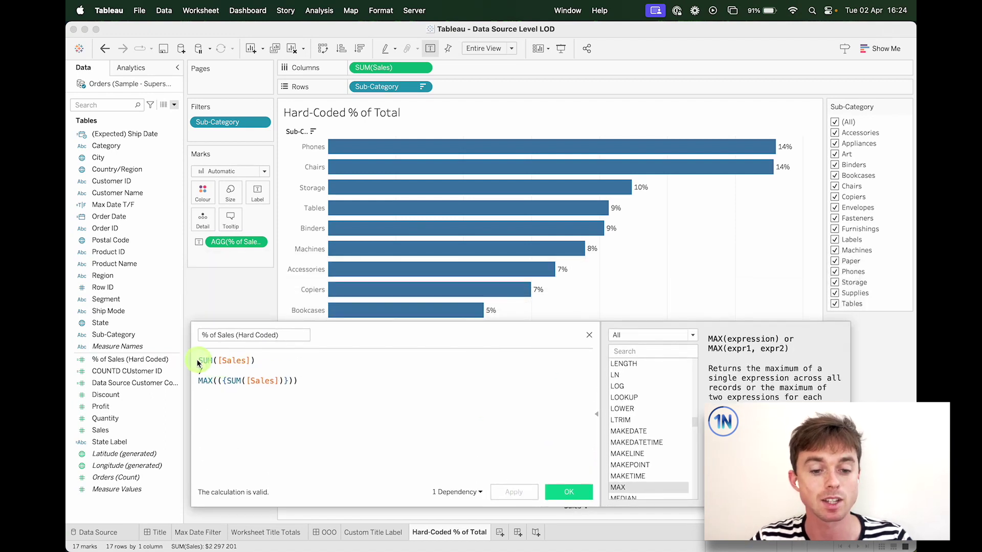
drag(199, 360, 154, 384)
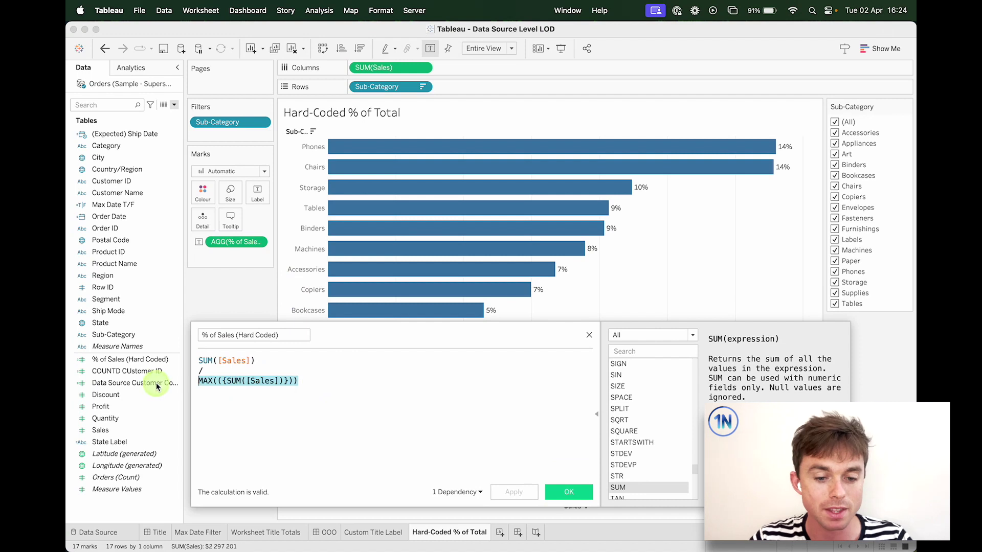
click(408, 393)
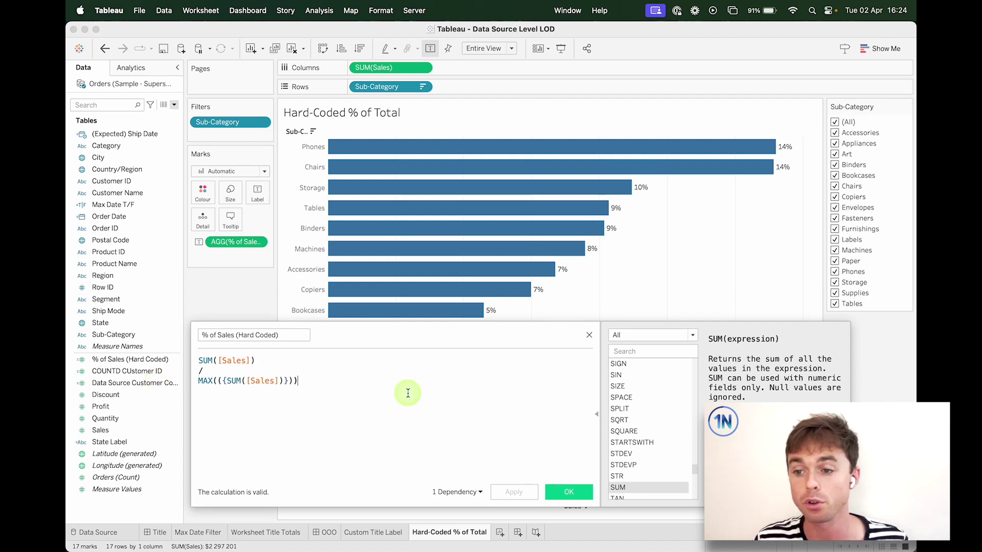
click(835, 132)
click(835, 144)
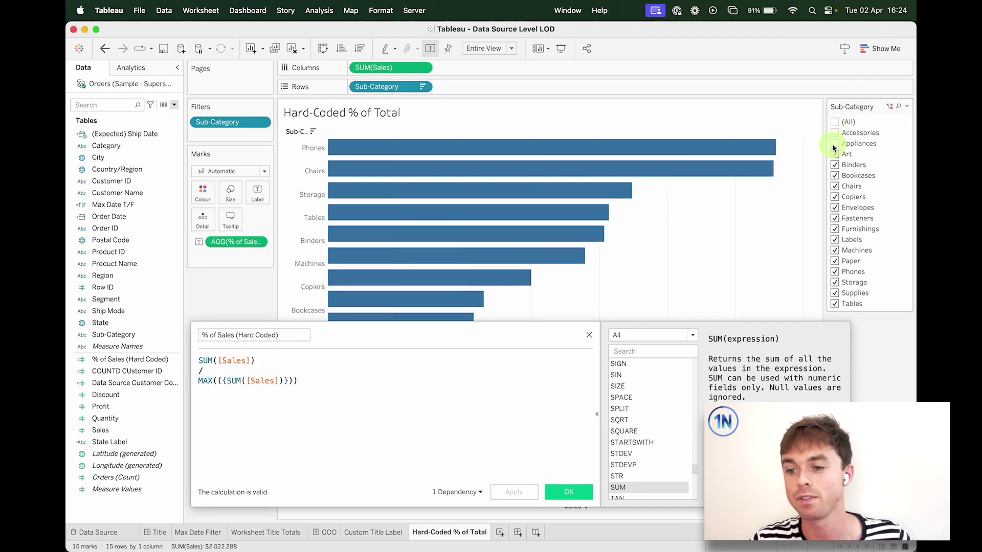
click(834, 154)
click(834, 164)
click(835, 176)
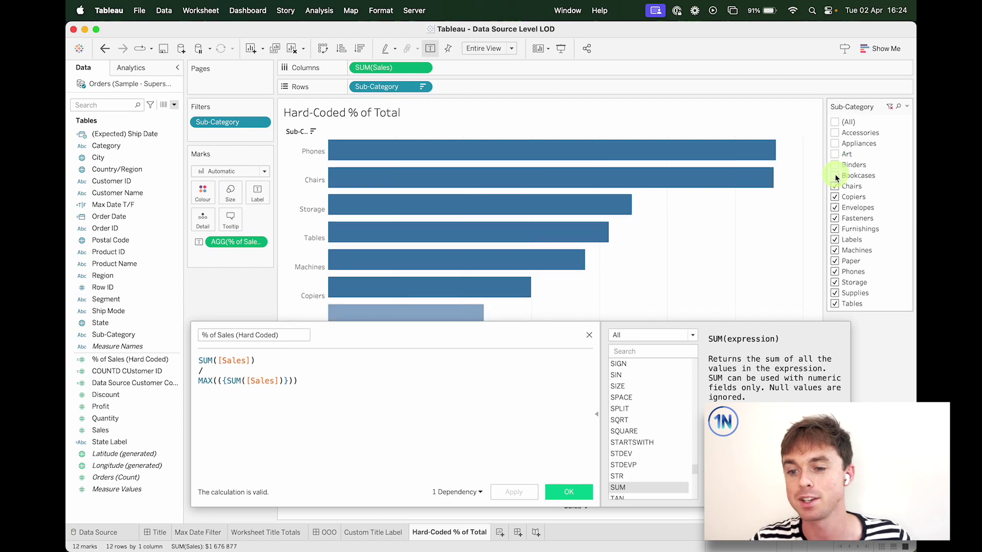
click(835, 197)
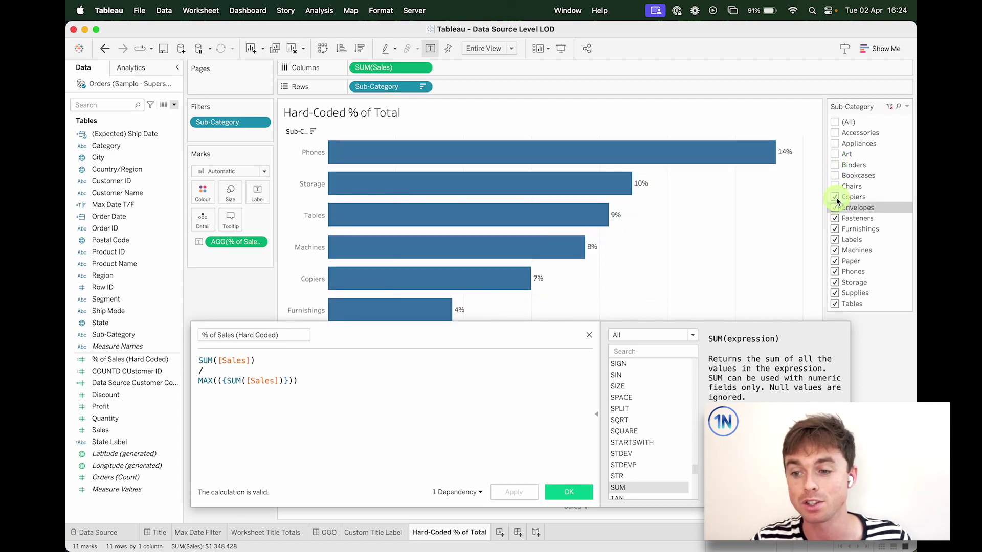
click(836, 208)
click(834, 122)
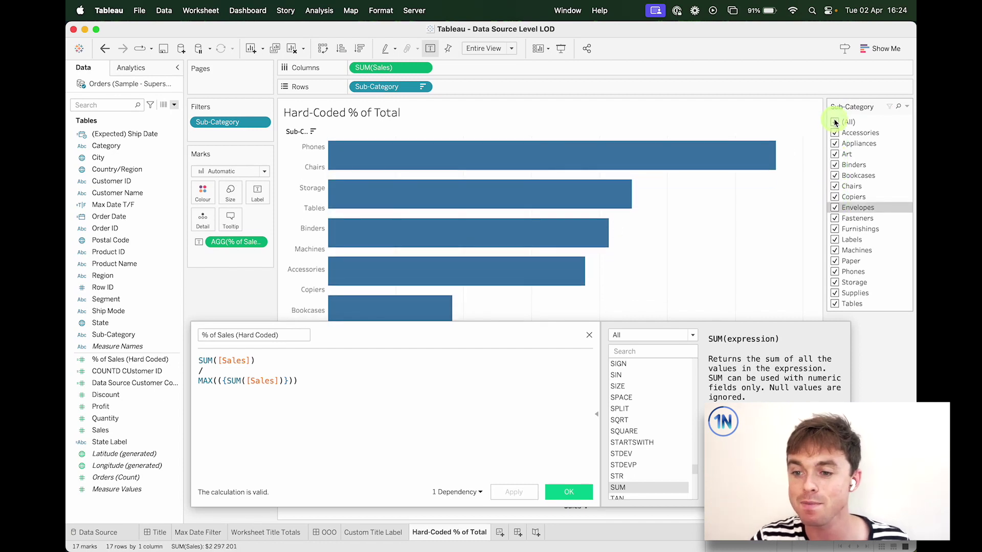